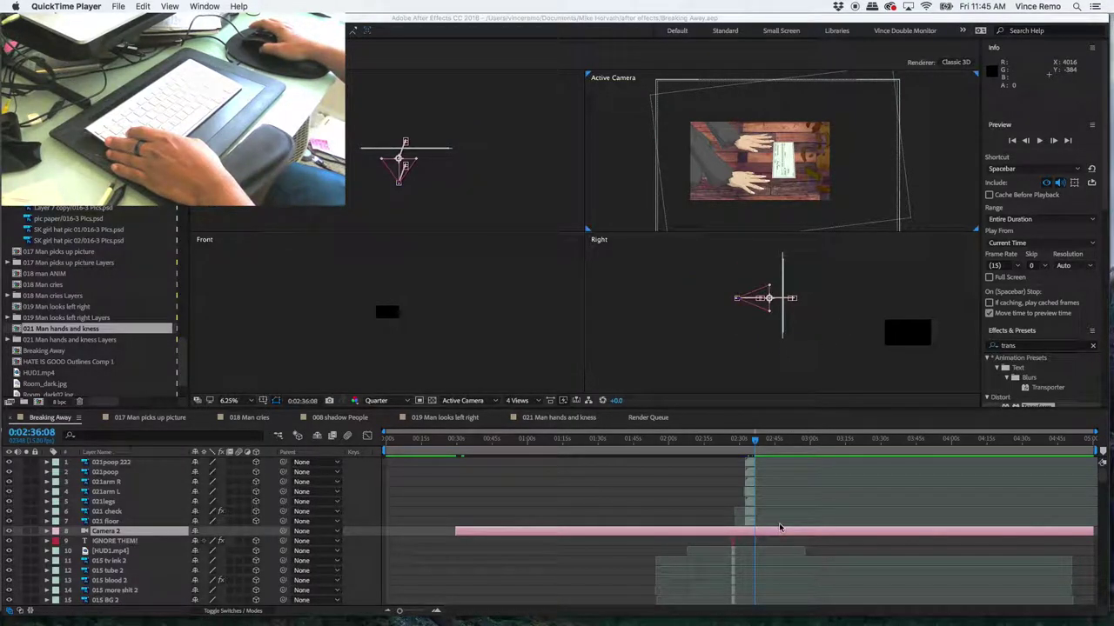
- Look over the source artwork in Photoshop, then return to After Effects
{"action": "scroll", "coordinate": [755, 484], "scroll_direction": "up", "scroll_amount": 3}
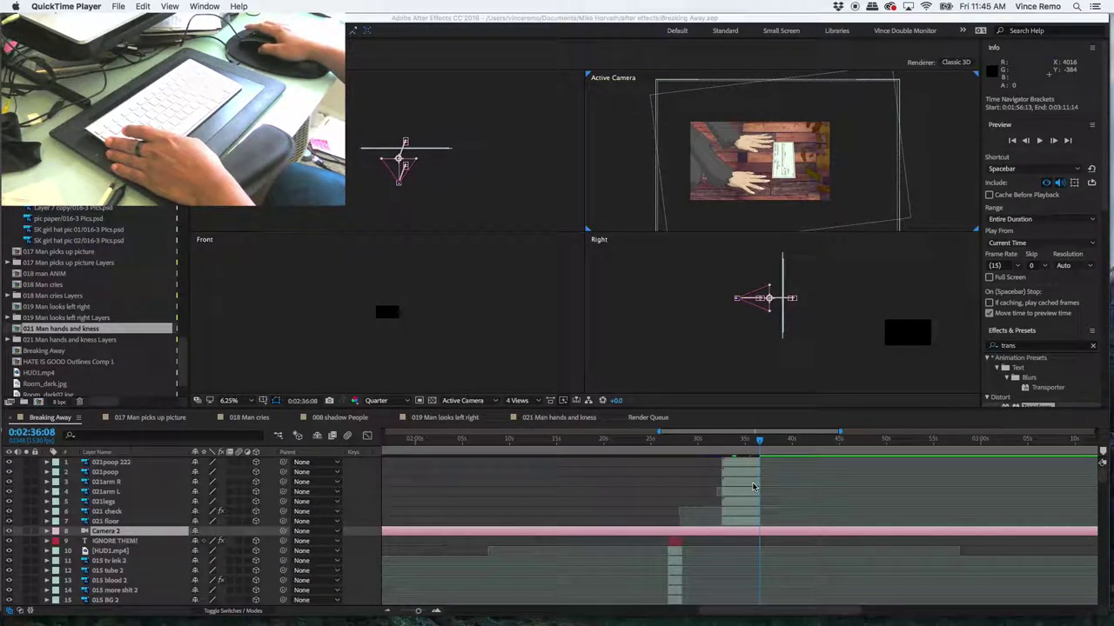
{"action": "scroll", "coordinate": [754, 487], "scroll_direction": "down", "scroll_amount": 1}
{"action": "scroll", "coordinate": [753, 487], "scroll_direction": "up", "scroll_amount": 1}
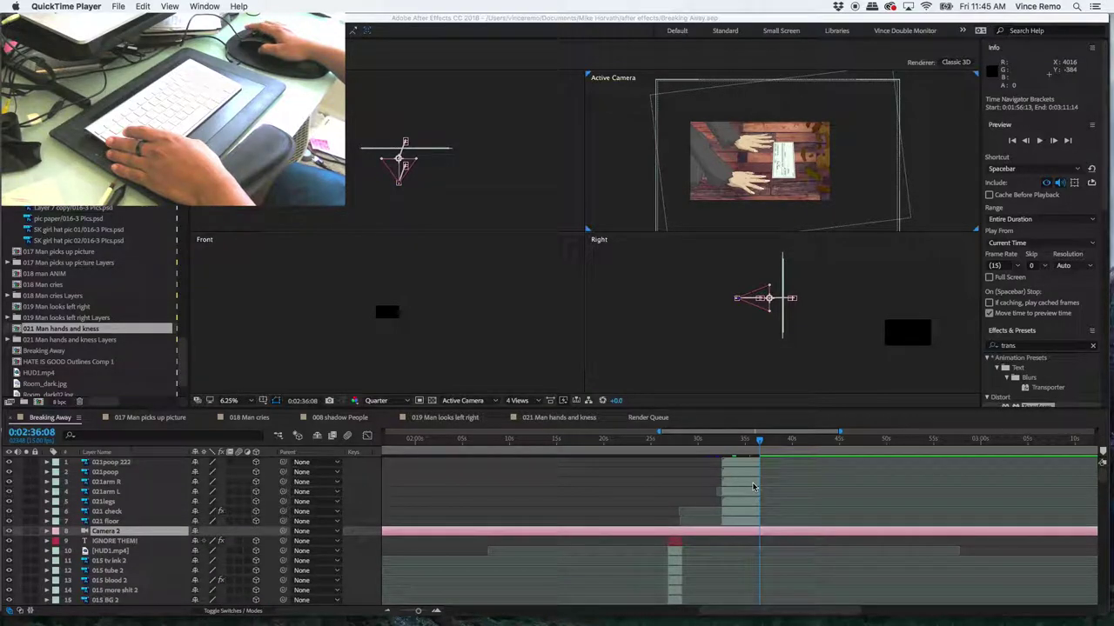
{"action": "scroll", "coordinate": [764, 456], "scroll_direction": "down", "scroll_amount": 1}
{"action": "key", "text": "super+Tab"}
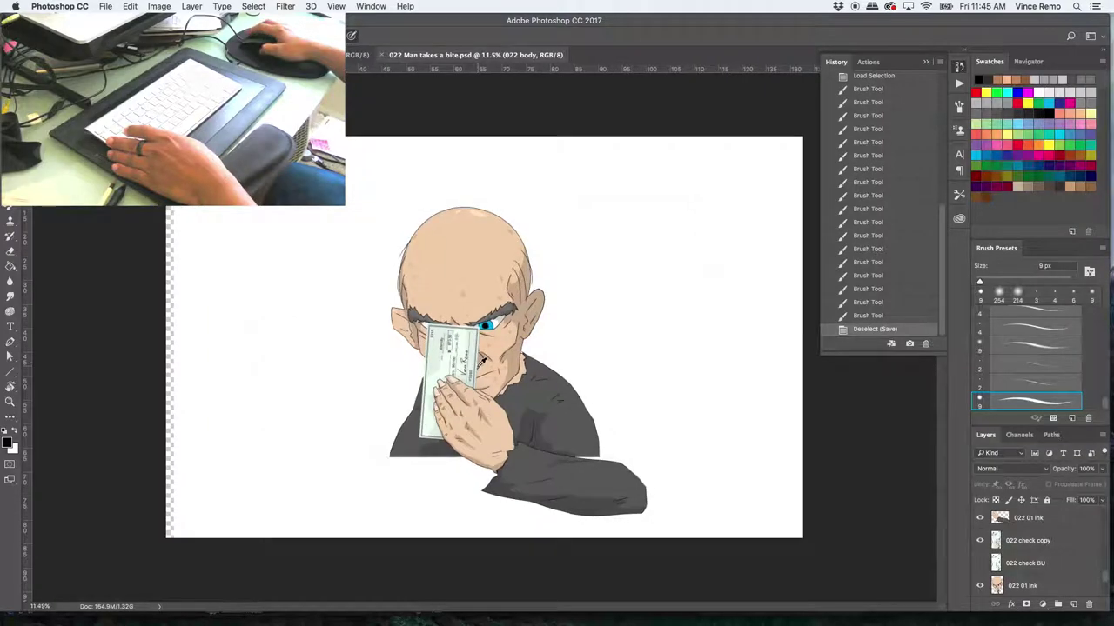
{"action": "scroll", "coordinate": [483, 359], "scroll_direction": "up", "scroll_amount": 3}
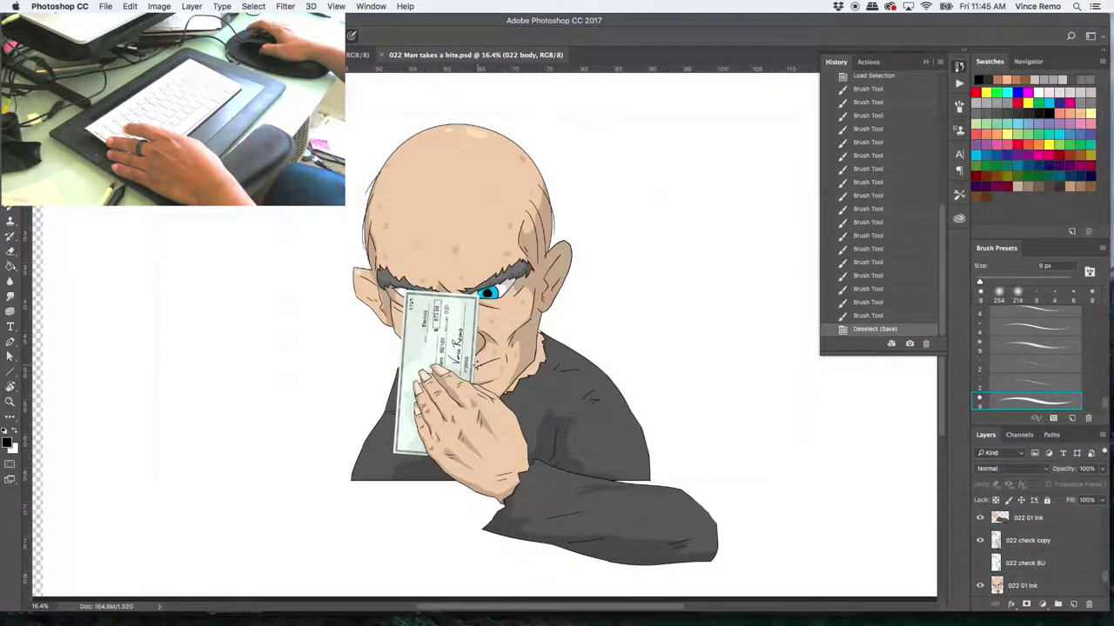
{"action": "scroll", "coordinate": [500, 340], "scroll_direction": "up", "scroll_amount": 1}
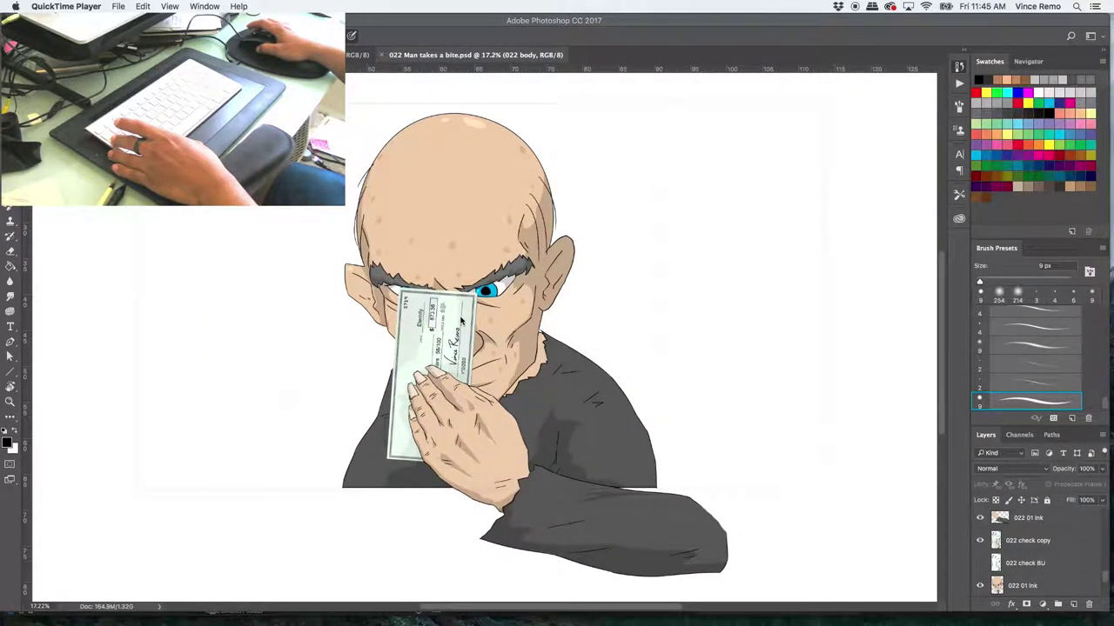
{"action": "key", "text": "super+Tab"}
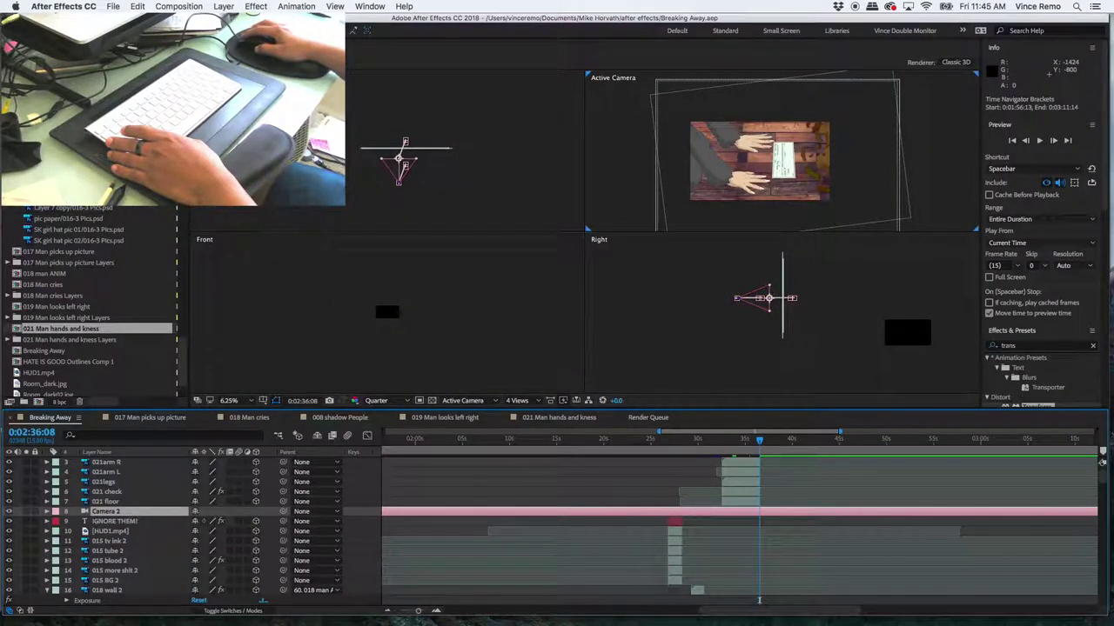
- Import '022 Man takes a bite.psd' from the photoshop folder, accepting the default import options
{"action": "left_click", "coordinate": [122, 6]}
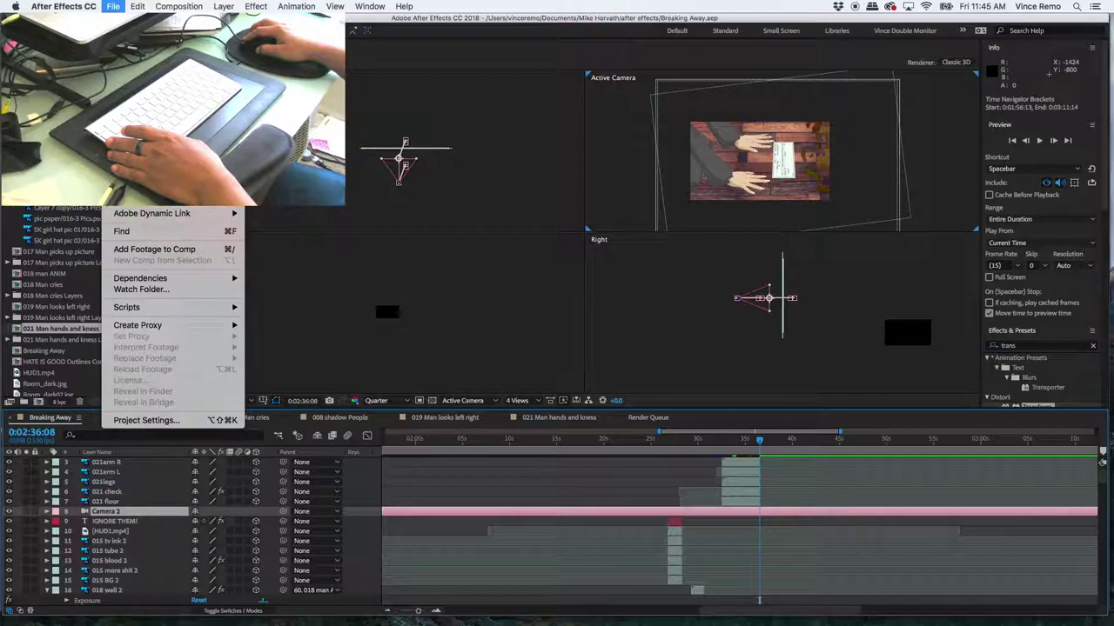
{"action": "mouse_move", "coordinate": [174, 156]}
{"action": "left_click", "coordinate": [370, 156]}
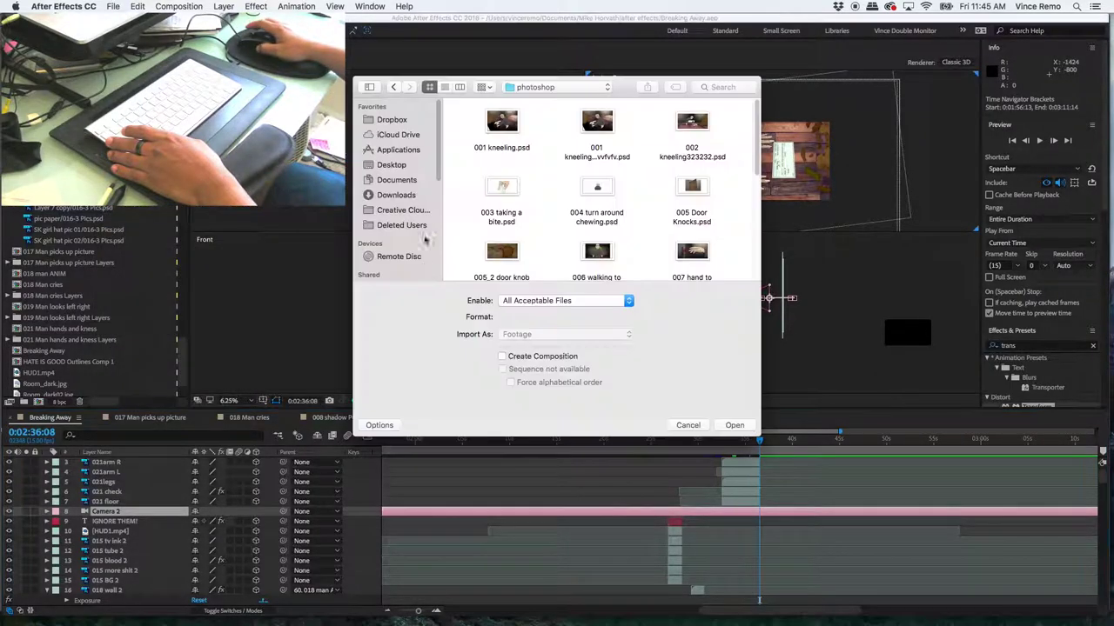
{"action": "scroll", "coordinate": [576, 212], "scroll_direction": "down", "scroll_amount": 10}
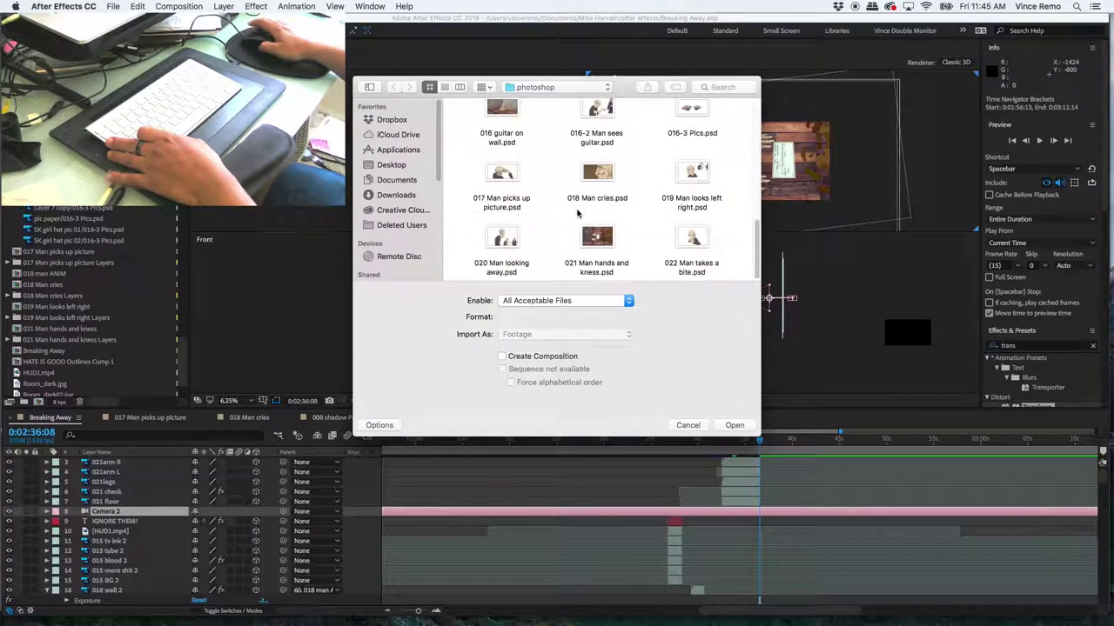
{"action": "double_click", "coordinate": [690, 240]}
{"action": "left_click", "coordinate": [764, 430]}
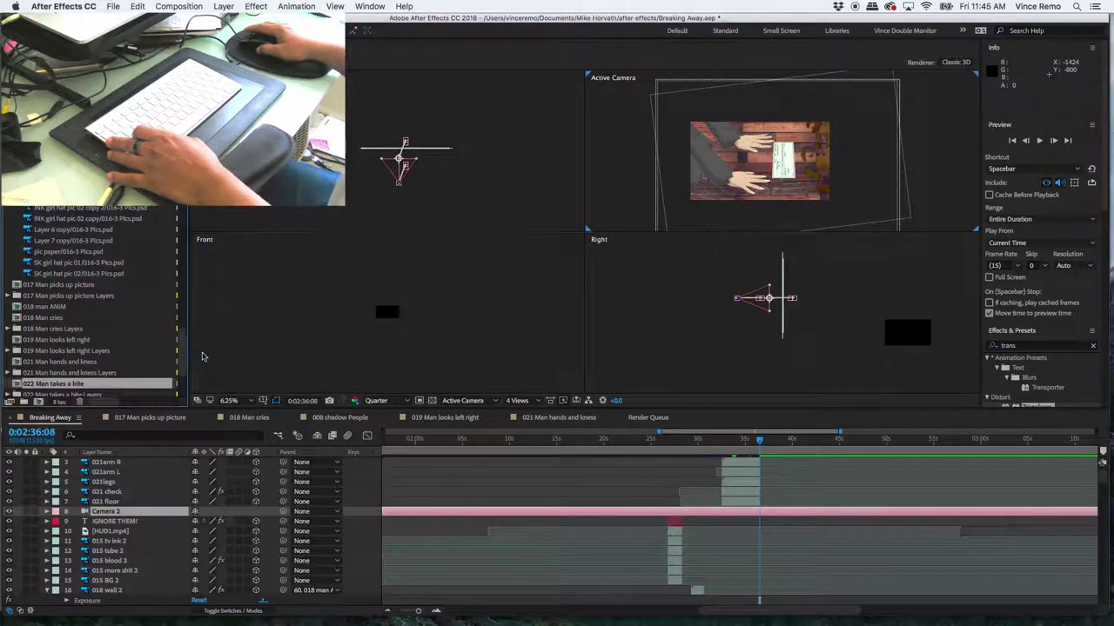
{"action": "scroll", "coordinate": [130, 365], "scroll_direction": "down", "scroll_amount": 2}
- Open the 022 Man takes a bite comp, scrub through its biting frames, and return to frame one
{"action": "double_click", "coordinate": [53, 340]}
{"action": "scroll", "coordinate": [489, 515], "scroll_direction": "down", "scroll_amount": 5}
{"action": "left_click", "coordinate": [389, 441]}
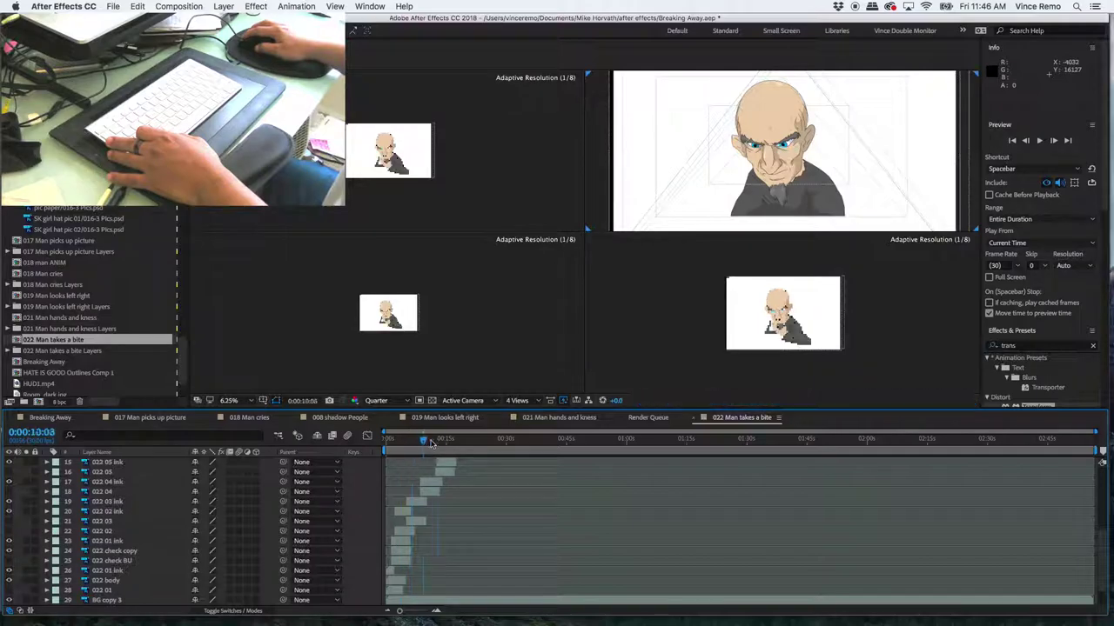
{"action": "left_click_drag", "start_coordinate": [389, 453], "coordinate": [438, 443]}
{"action": "scroll", "coordinate": [487, 522], "scroll_direction": "up", "scroll_amount": 2}
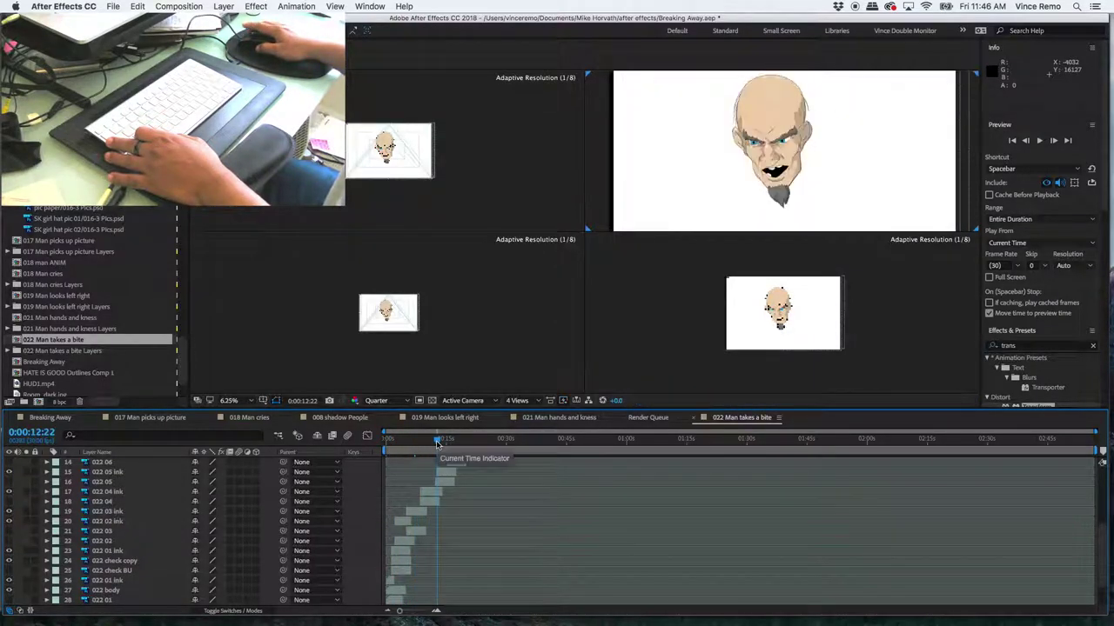
{"action": "scroll", "coordinate": [439, 505], "scroll_direction": "up", "scroll_amount": 1}
{"action": "left_click_drag", "start_coordinate": [437, 443], "coordinate": [474, 443]}
{"action": "scroll", "coordinate": [153, 512], "scroll_direction": "down", "scroll_amount": 1}
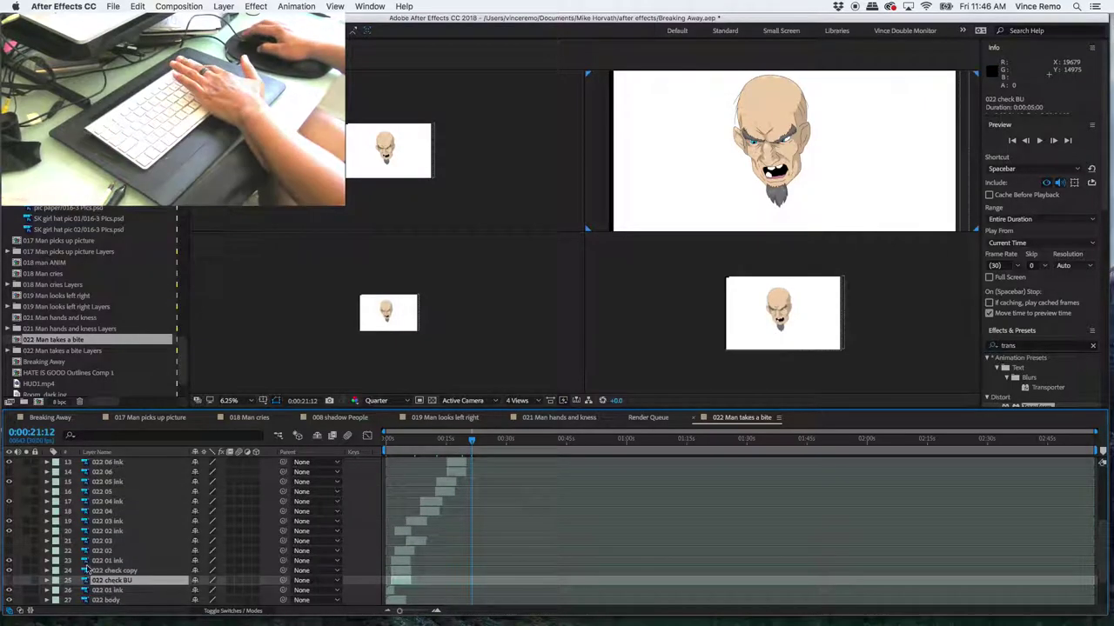
{"action": "scroll", "coordinate": [111, 566], "scroll_direction": "up", "scroll_amount": 2}
{"action": "scroll", "coordinate": [106, 535], "scroll_direction": "up", "scroll_amount": 2}
{"action": "scroll", "coordinate": [102, 515], "scroll_direction": "up", "scroll_amount": 1}
{"action": "scroll", "coordinate": [113, 515], "scroll_direction": "up", "scroll_amount": 3}
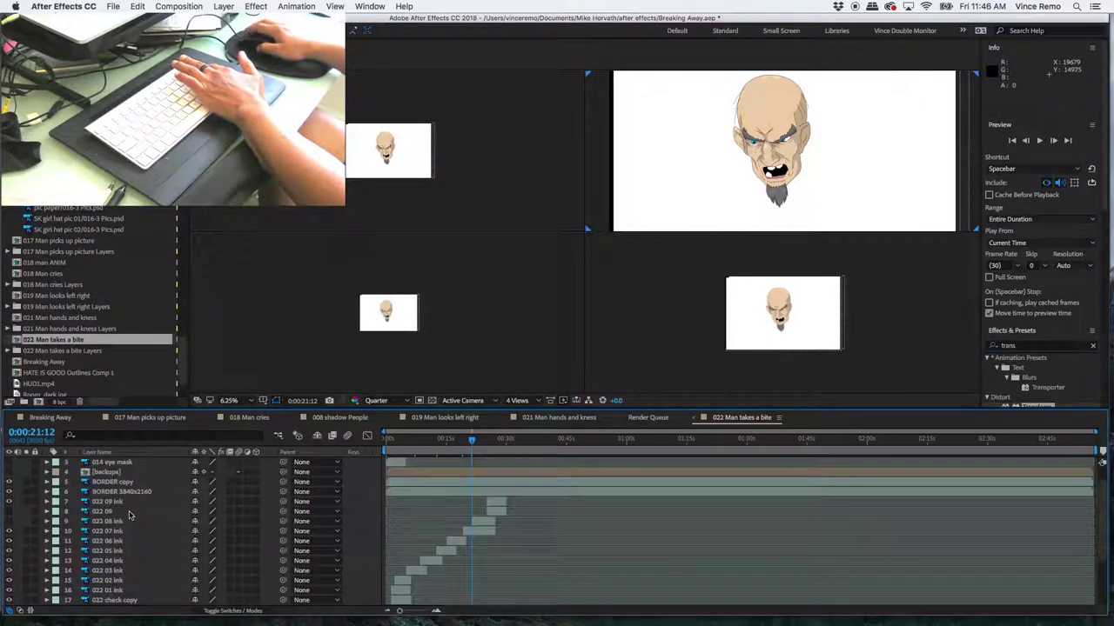
{"action": "scroll", "coordinate": [348, 557], "scroll_direction": "up", "scroll_amount": 1}
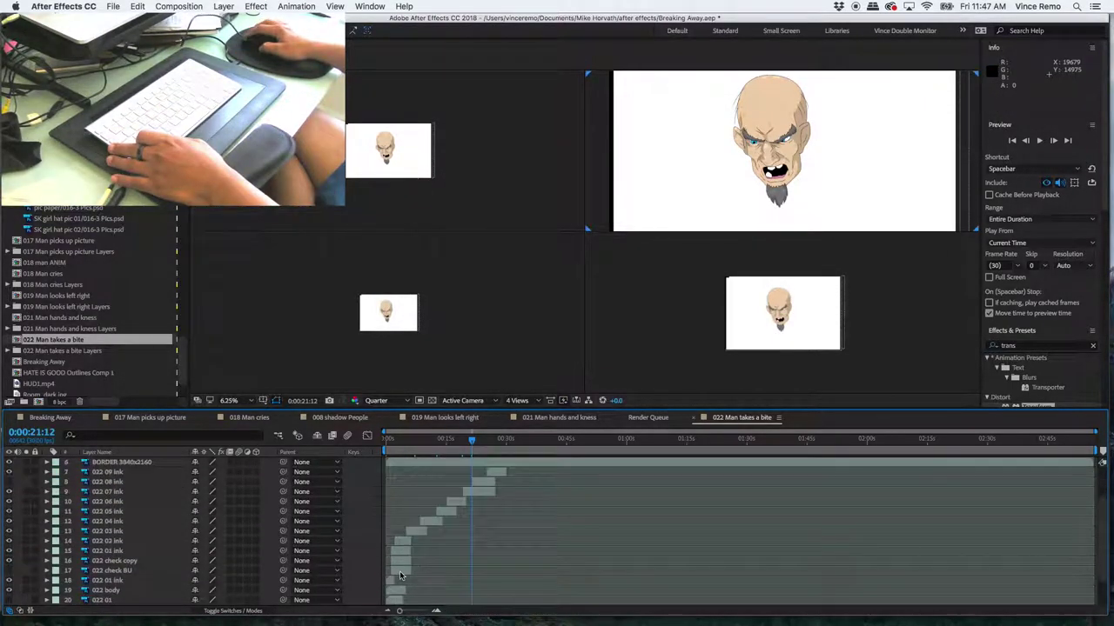
{"action": "key", "text": "Home"}
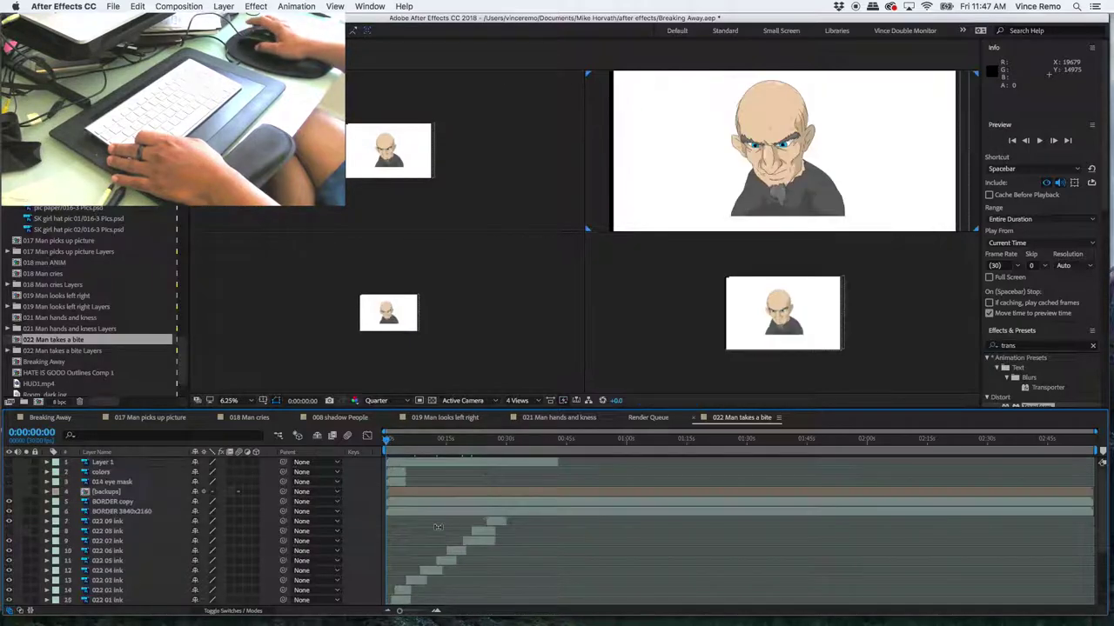
- Delete the six unneeded top layers, including both BORDER layers
{"action": "left_click", "coordinate": [104, 462]}
{"action": "left_click", "coordinate": [106, 492], "text": "shift"}
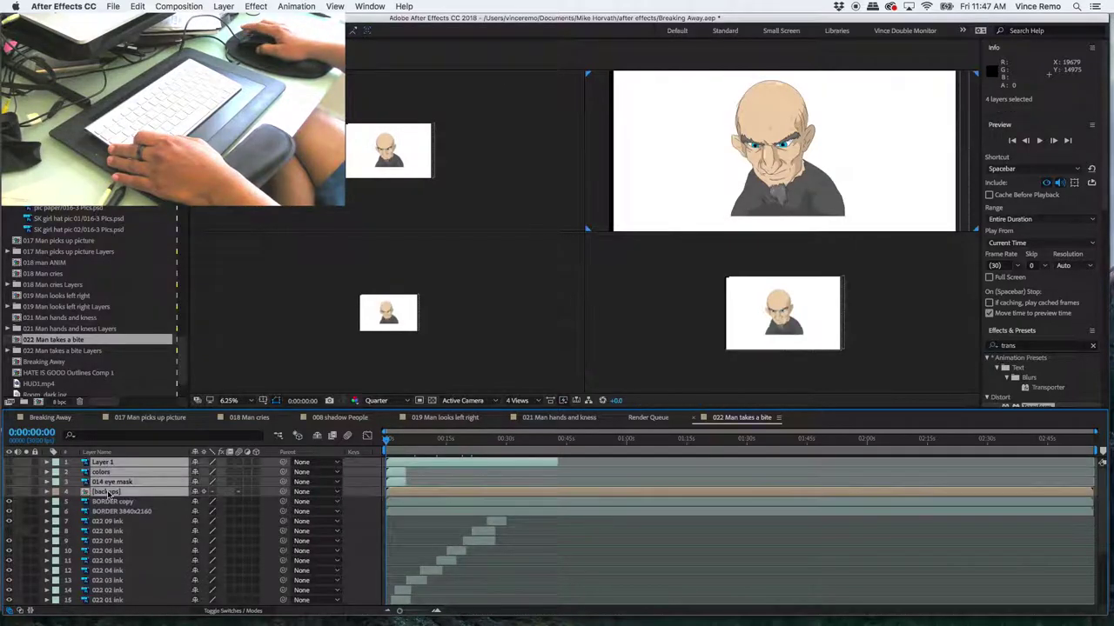
{"action": "key", "text": "Delete"}
{"action": "key", "text": "super+z"}
{"action": "key", "text": "Delete"}
{"action": "left_click", "coordinate": [105, 462]}
{"action": "left_click", "coordinate": [105, 471], "text": "shift"}
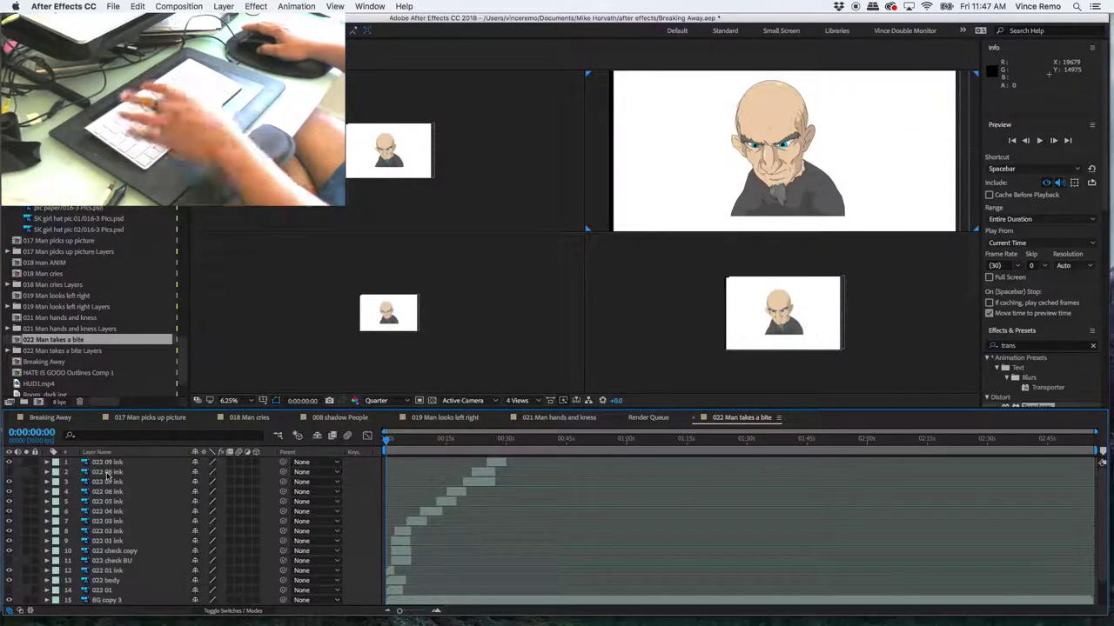
{"action": "key", "text": "Delete"}
- Extend the selected ink layers so they all start at the beginning of the comp
{"action": "left_click_drag", "start_coordinate": [421, 562], "coordinate": [403, 534]}
{"action": "left_click", "coordinate": [398, 462]}
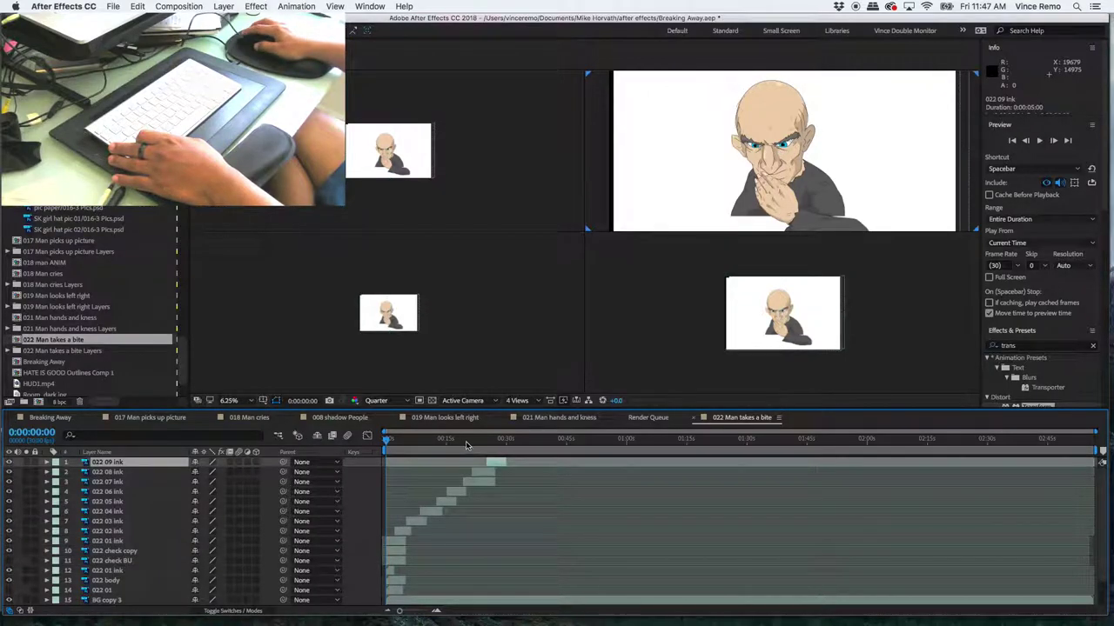
{"action": "left_click", "coordinate": [472, 440]}
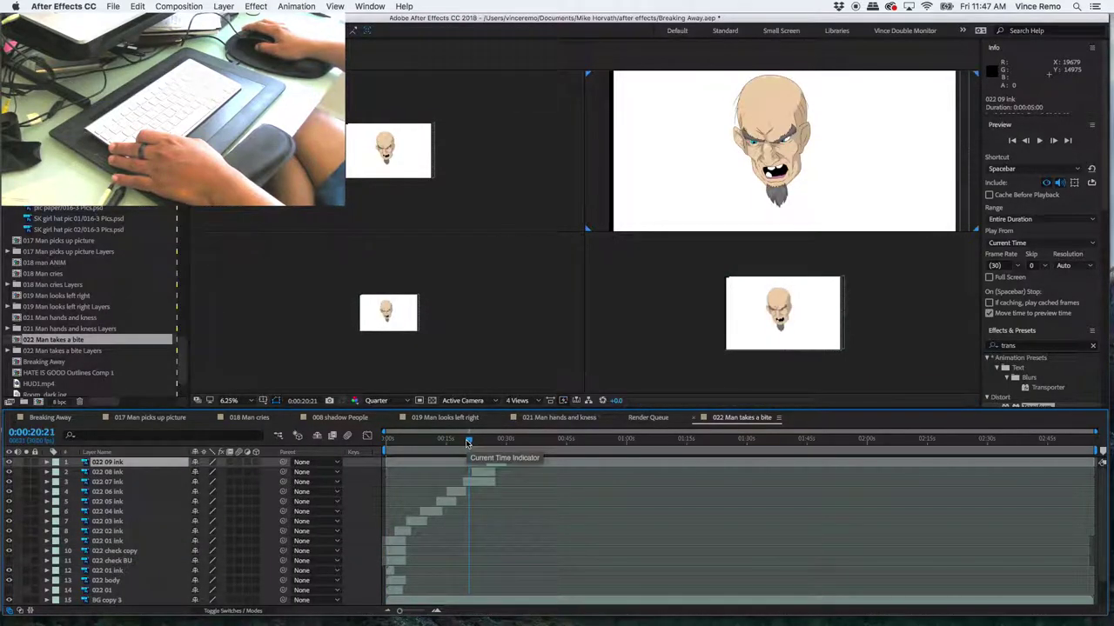
{"action": "left_click", "coordinate": [416, 521], "text": "shift"}
{"action": "left_click_drag", "start_coordinate": [467, 440], "coordinate": [387, 440]}
{"action": "key", "text": "alt+bracketleft"}
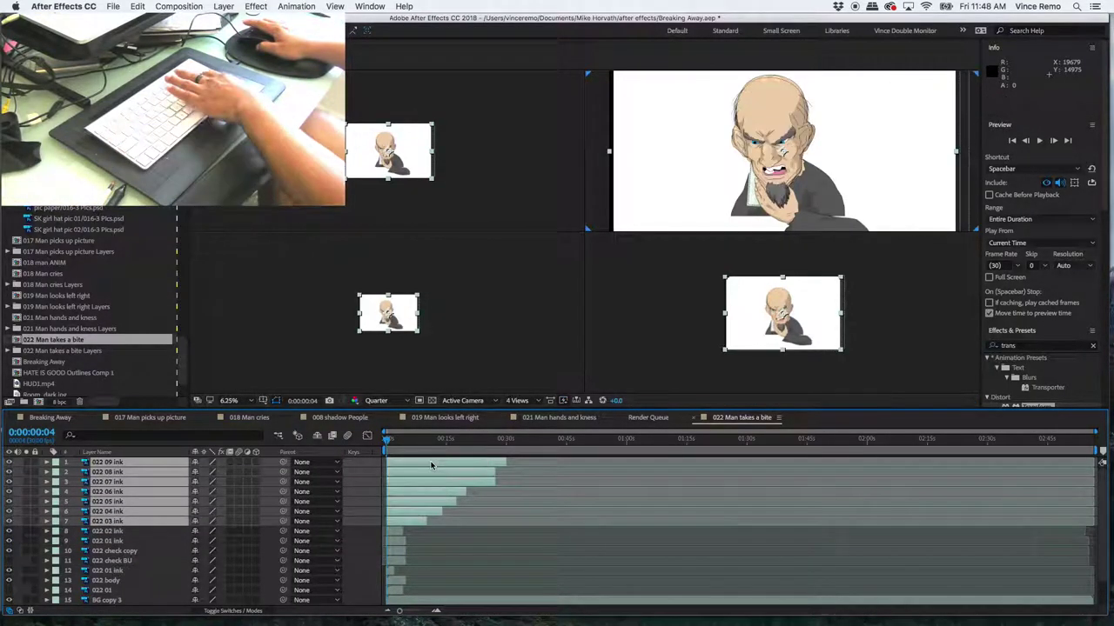
- Hide the BG copy 2 layer so the background shows black
{"action": "key", "text": "equal"}
{"action": "key", "text": "ctrl+shift+i"}
{"action": "scroll", "coordinate": [433, 518], "scroll_direction": "down", "scroll_amount": 2}
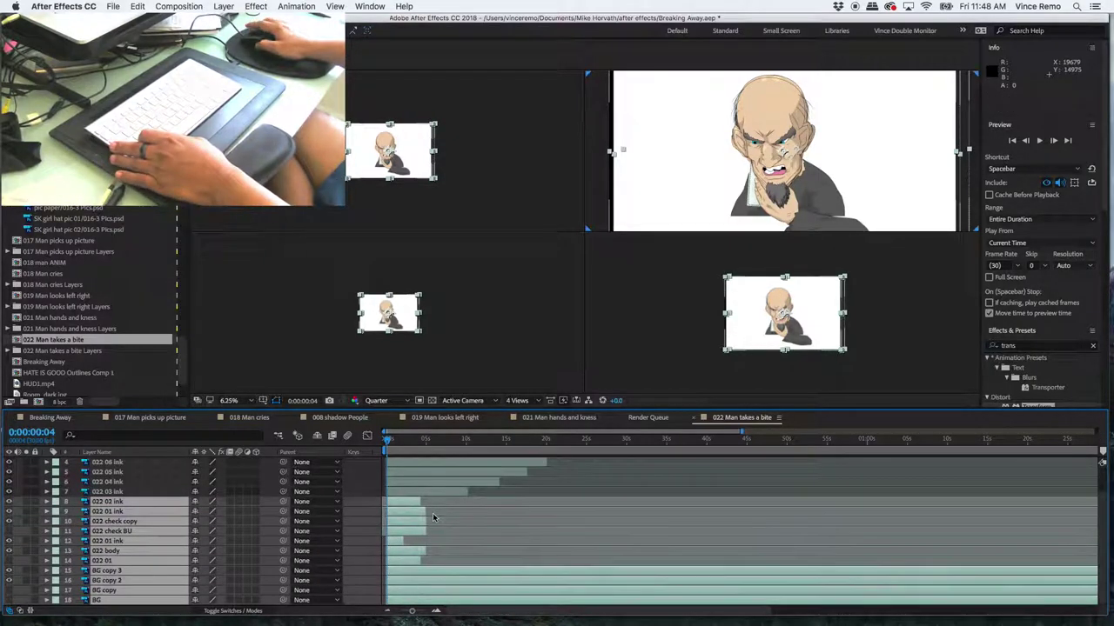
{"action": "left_click", "coordinate": [103, 581]}
{"action": "left_click", "coordinate": [11, 574]}
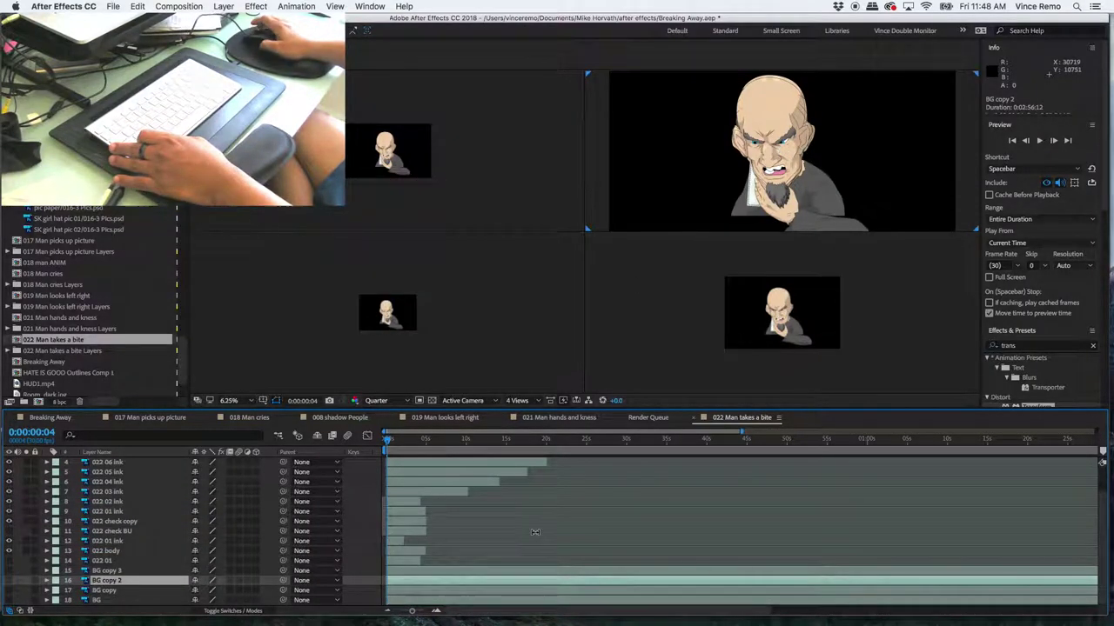
{"action": "left_click_drag", "start_coordinate": [385, 441], "coordinate": [389, 439]}
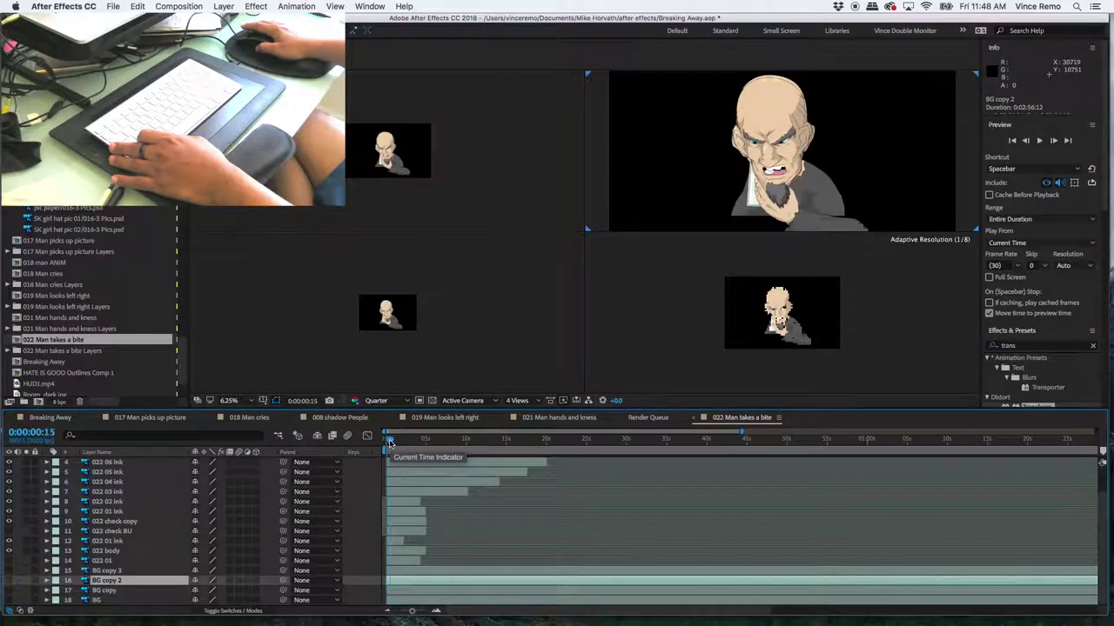
{"action": "scroll", "coordinate": [113, 552], "scroll_direction": "up", "scroll_amount": 2}
- Rename the 022 01 ink layer to '022 arm'
{"action": "left_click", "coordinate": [118, 541]}
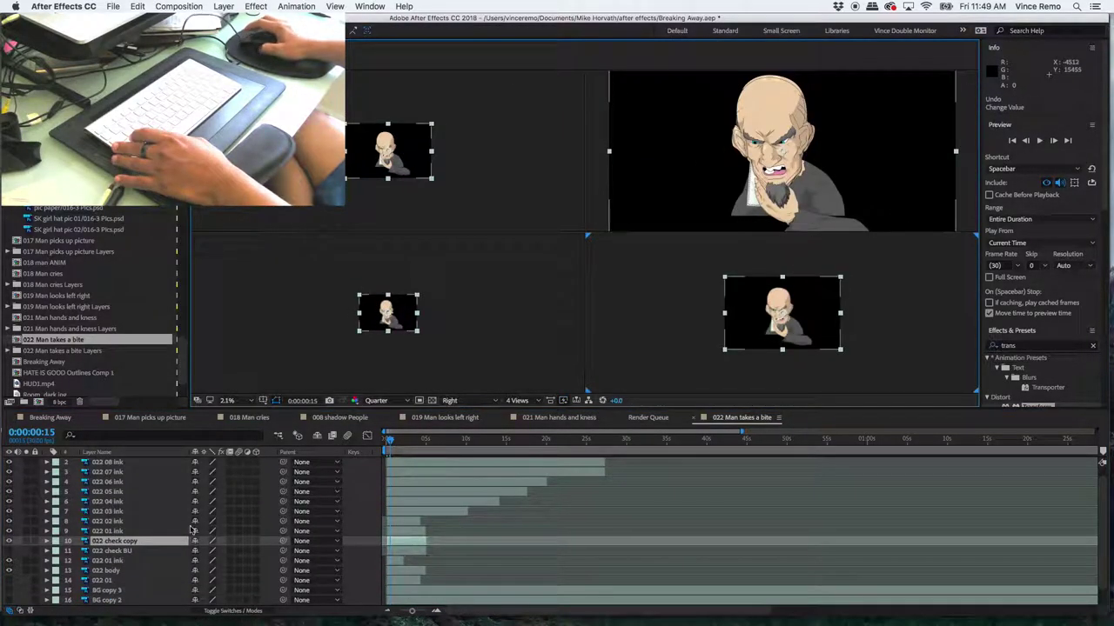
{"action": "right_click", "coordinate": [96, 530]}
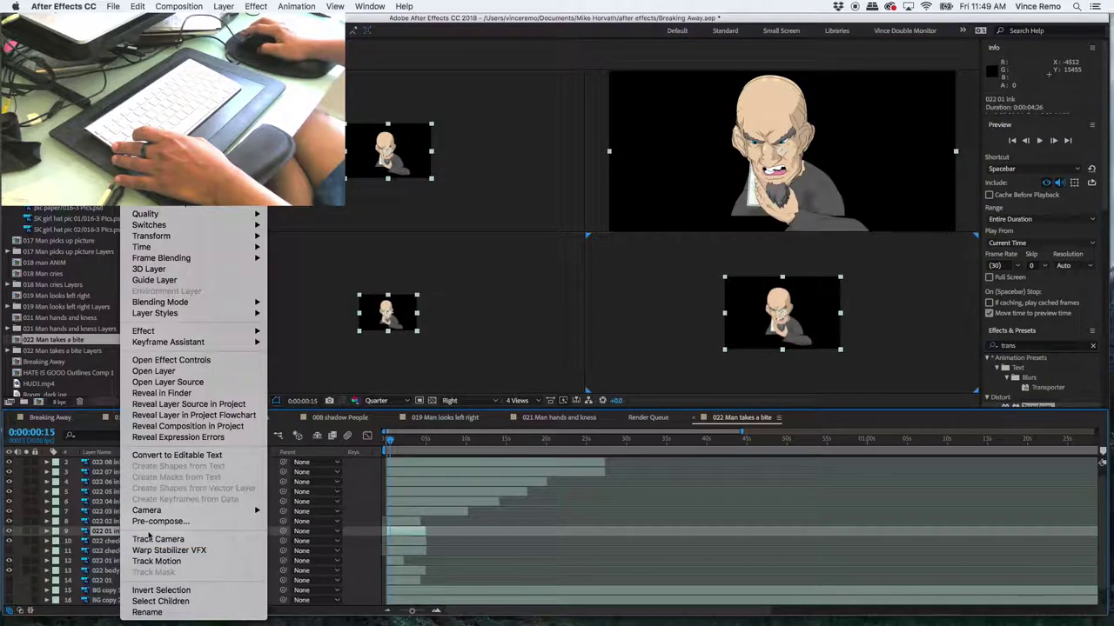
{"action": "left_click", "coordinate": [113, 613]}
{"action": "type", "text": "022 arm"}
{"action": "key", "text": "Return"}
- Parent 022 check copy to 022 arm and delete the 022 check BU backup layer
{"action": "left_click", "coordinate": [111, 541]}
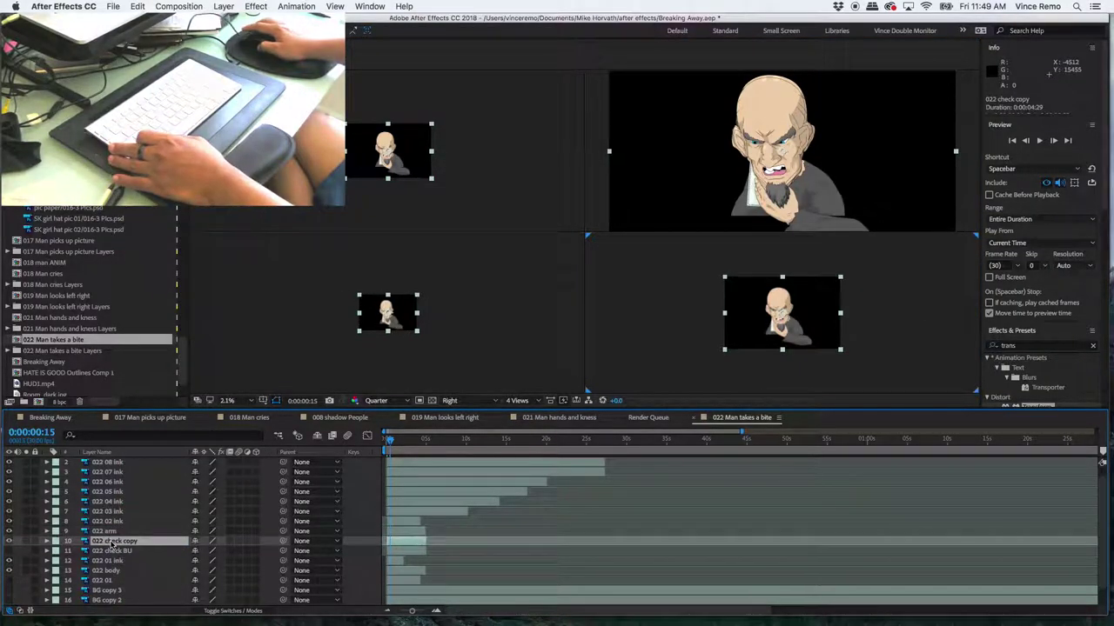
{"action": "left_click", "coordinate": [313, 541]}
{"action": "left_click", "coordinate": [330, 517]}
{"action": "left_click", "coordinate": [107, 462]}
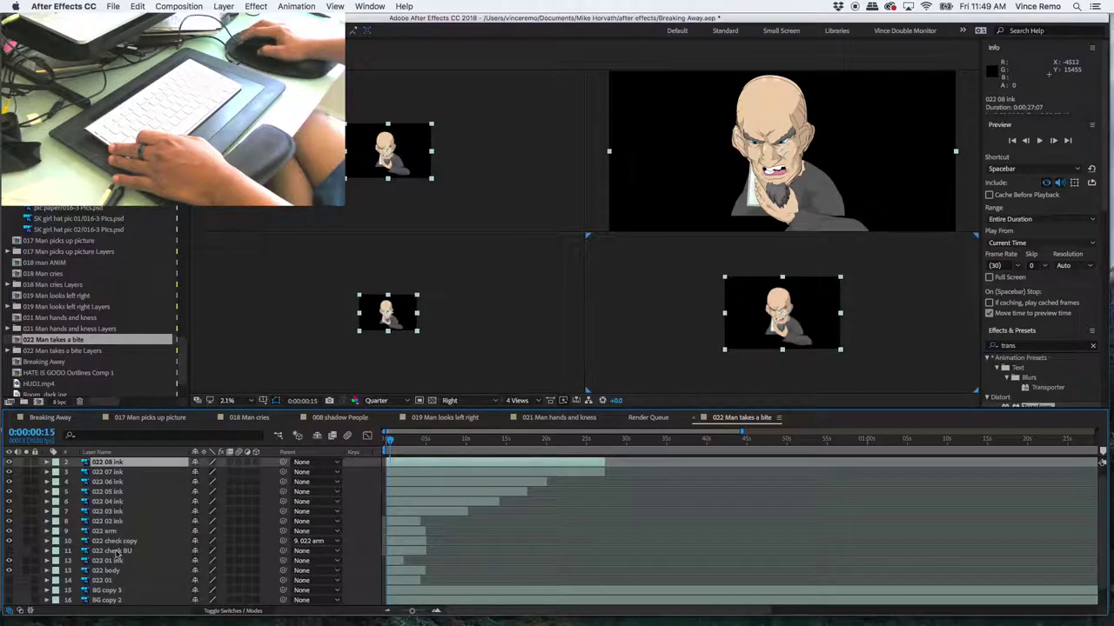
{"action": "left_click", "coordinate": [117, 553]}
{"action": "key", "text": "Delete"}
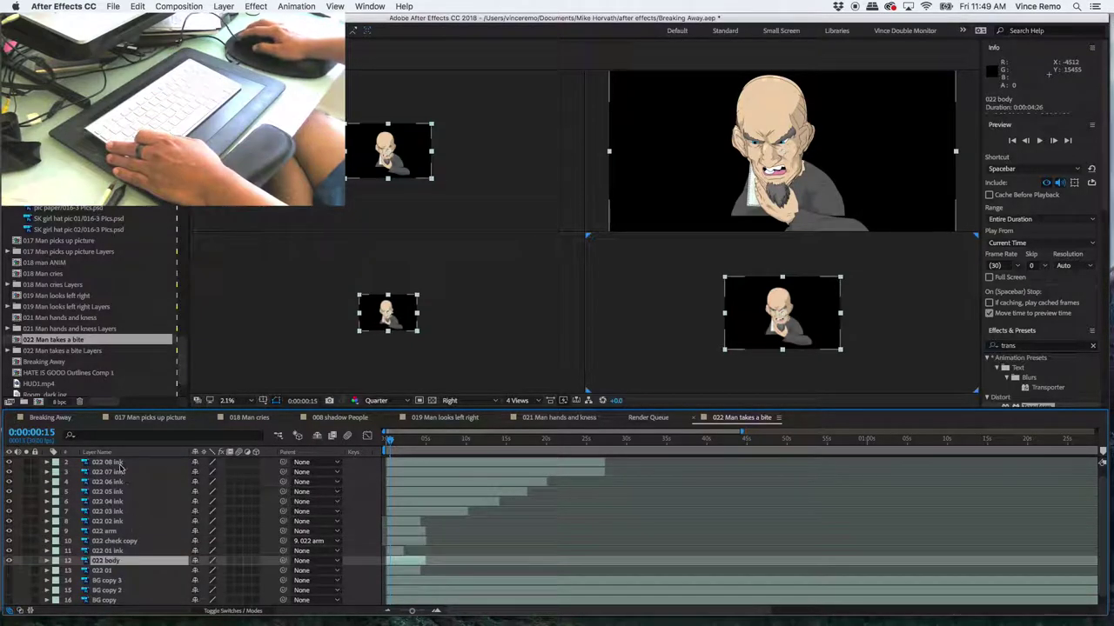
- Select layers 022 08 ink through 022 body
{"action": "left_click", "coordinate": [107, 462]}
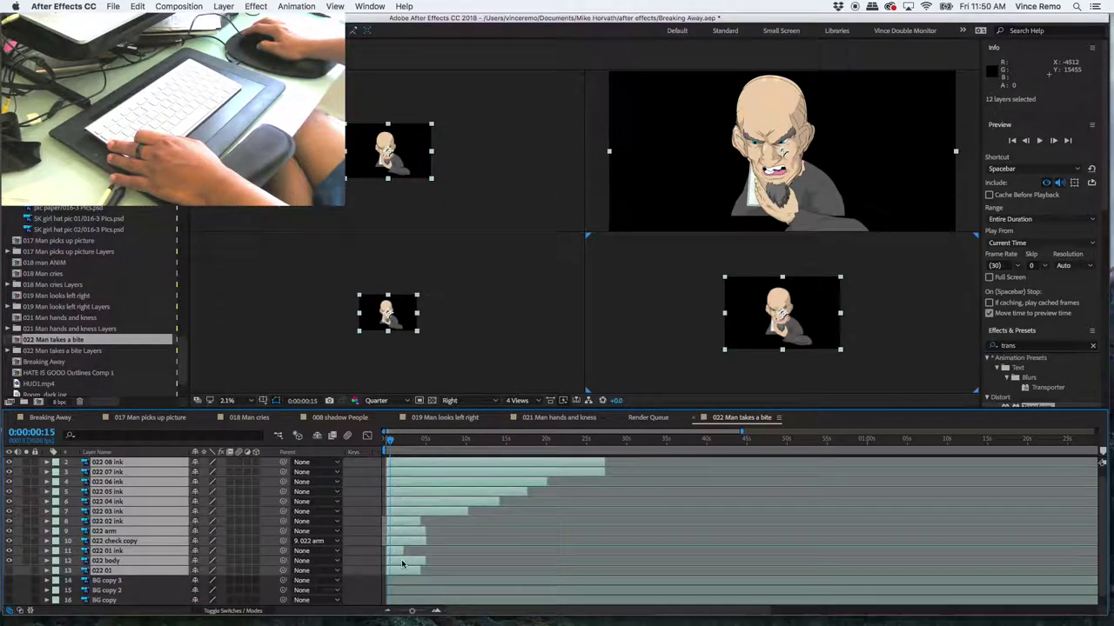
{"action": "left_click", "coordinate": [102, 570], "text": "shift"}
{"action": "left_click", "coordinate": [101, 570], "text": "super"}
- Raise the 022 arm and check copy so the check reaches the man's mouth
{"action": "left_click", "coordinate": [103, 530]}
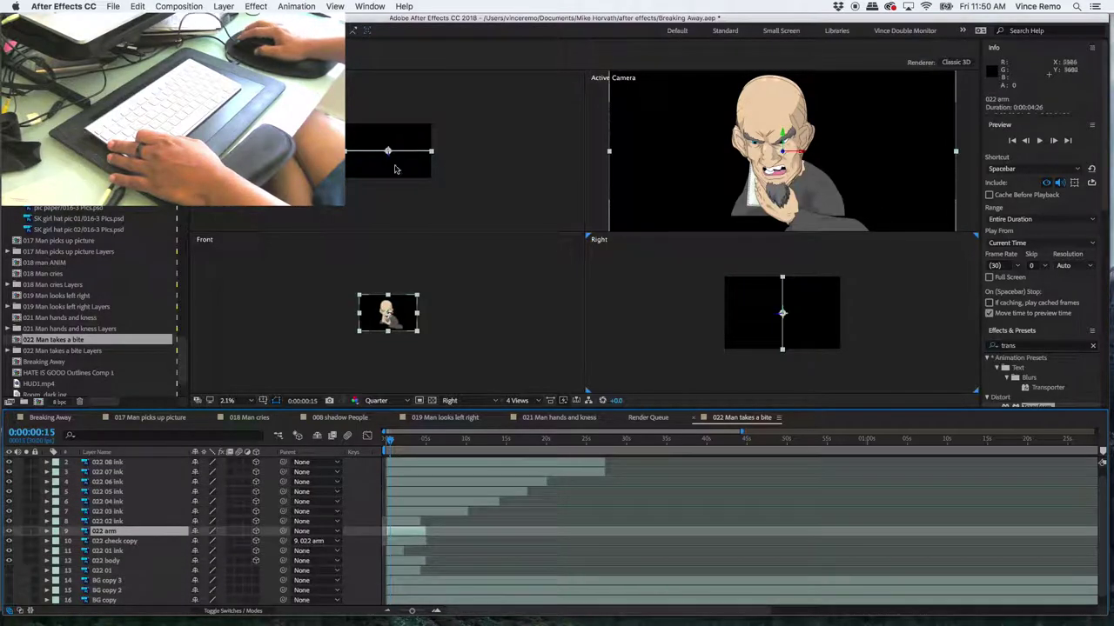
{"action": "key", "text": "ctrl+z"}
{"action": "left_click", "coordinate": [388, 194]}
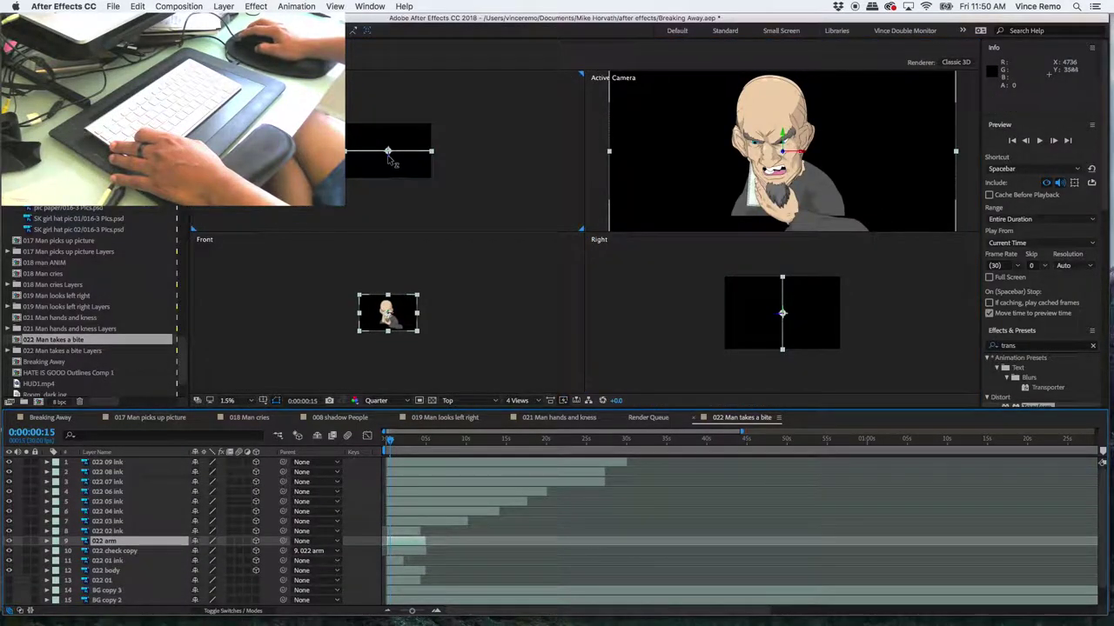
{"action": "mouse_move", "coordinate": [770, 196]}
{"action": "left_mouse_down"}
{"action": "mouse_move", "coordinate": [792, 221]}
{"action": "mouse_move", "coordinate": [775, 177]}
{"action": "left_mouse_up"}
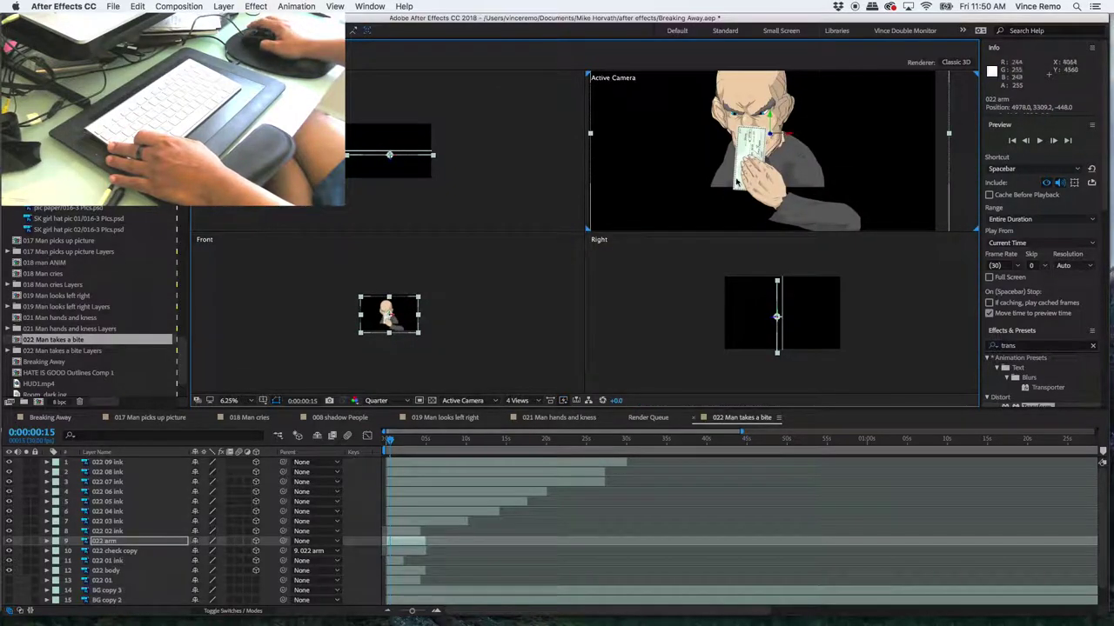
{"action": "left_click", "coordinate": [648, 279]}
{"action": "left_click", "coordinate": [565, 248]}
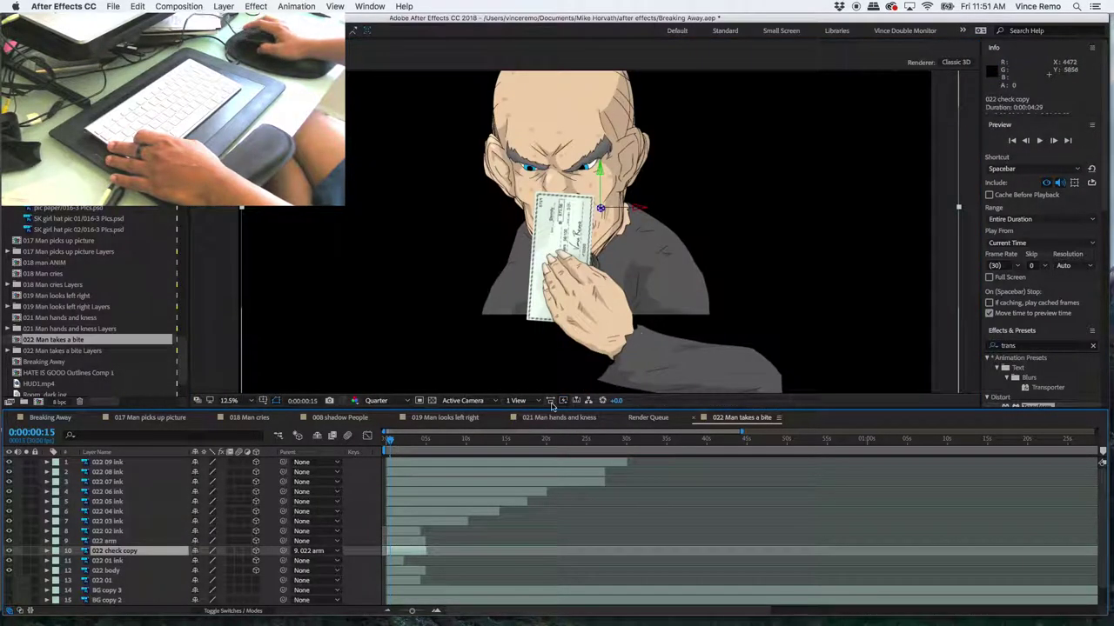
{"action": "key", "text": "s"}
{"action": "left_click_drag", "start_coordinate": [561, 358], "coordinate": [573, 237]}
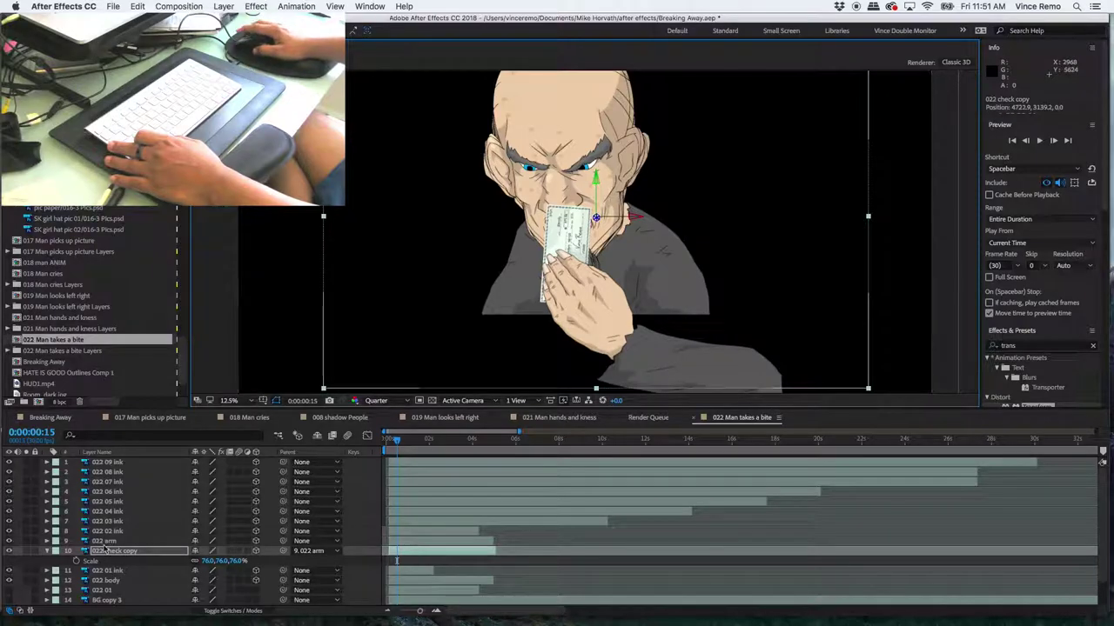
- Move the arm beside his face, rotating it 23° with orientation set back to 0°
{"action": "left_click", "coordinate": [104, 541]}
{"action": "left_click_drag", "start_coordinate": [750, 379], "coordinate": [675, 363]}
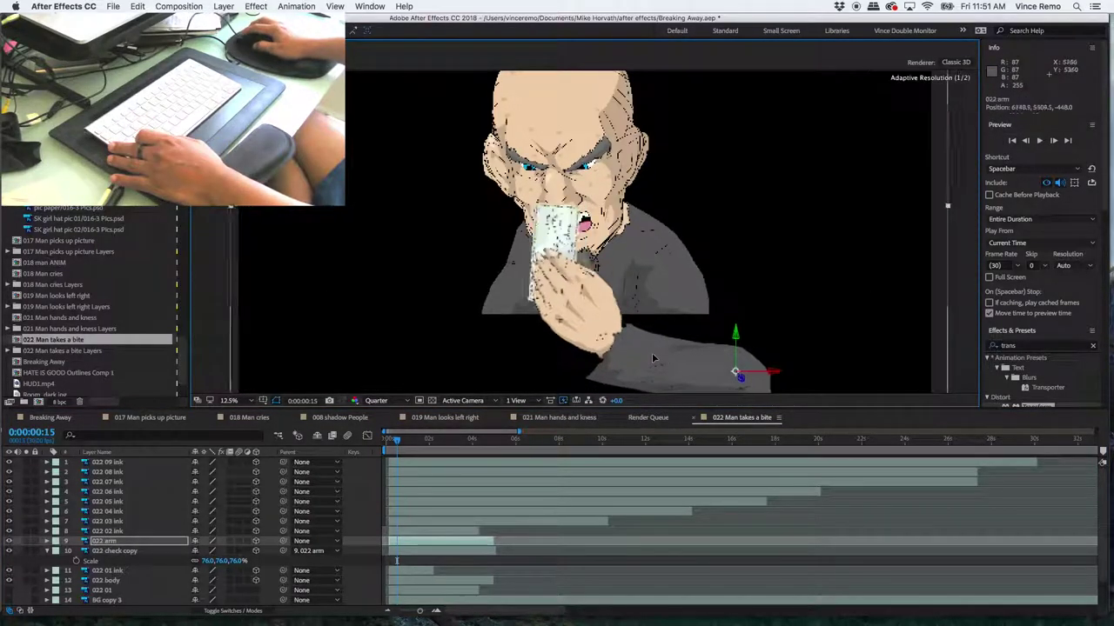
{"action": "key", "text": "r"}
{"action": "left_click_drag", "start_coordinate": [222, 552], "coordinate": [615, 400]}
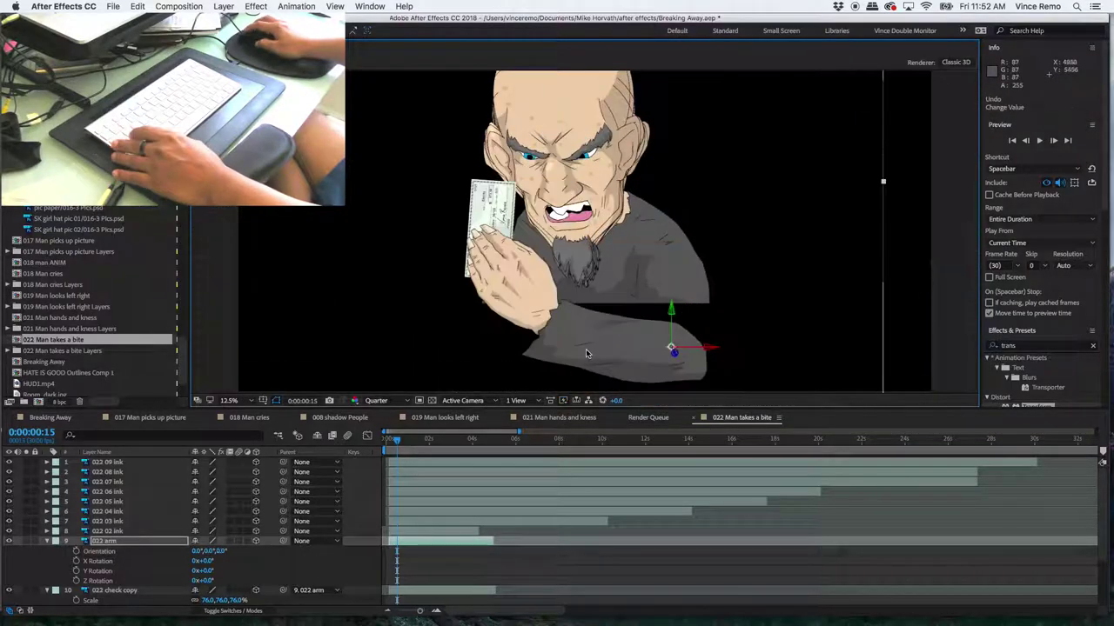
{"action": "left_click_drag", "start_coordinate": [615, 400], "coordinate": [665, 356]}
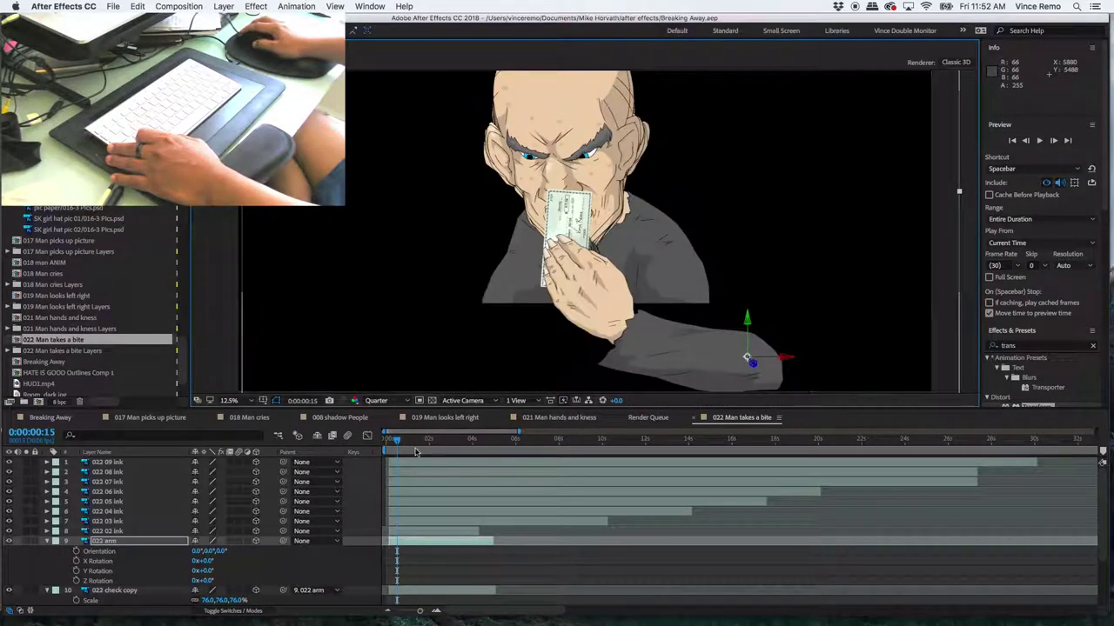
- Select the comp's twelve layers and switch to the Breaking Away comp
{"action": "key", "text": "Home"}
{"action": "scroll", "coordinate": [409, 592], "scroll_direction": "down", "scroll_amount": 4}
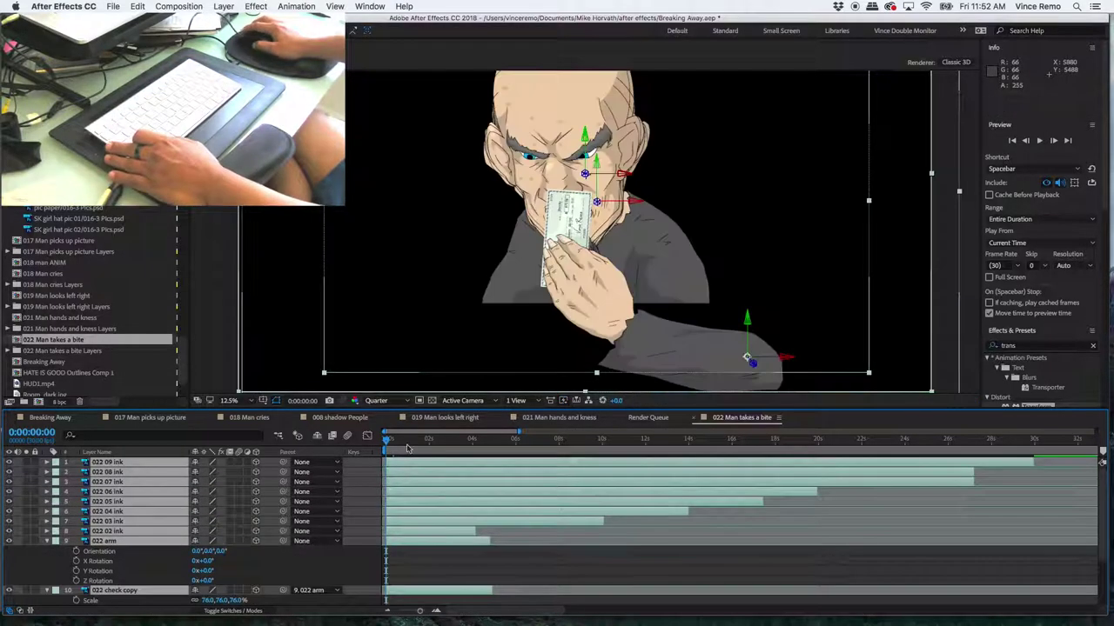
{"action": "left_click", "coordinate": [543, 556]}
{"action": "scroll", "coordinate": [543, 556], "scroll_direction": "up", "scroll_amount": 1}
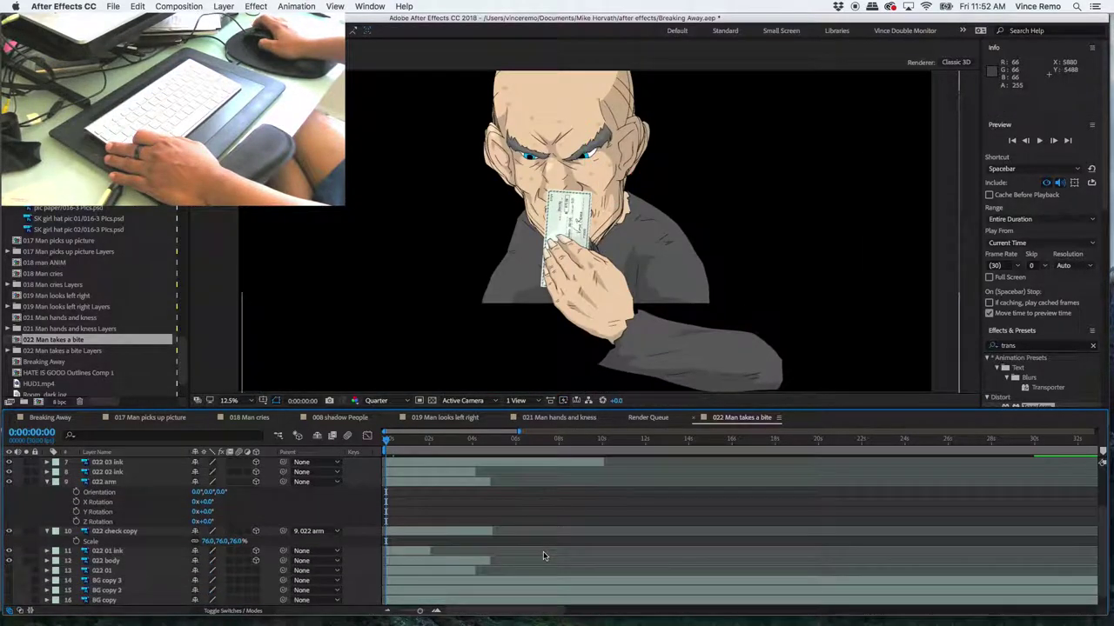
{"action": "scroll", "coordinate": [452, 525], "scroll_direction": "up", "scroll_amount": 3}
{"action": "scroll", "coordinate": [405, 463], "scroll_direction": "up", "scroll_amount": 5}
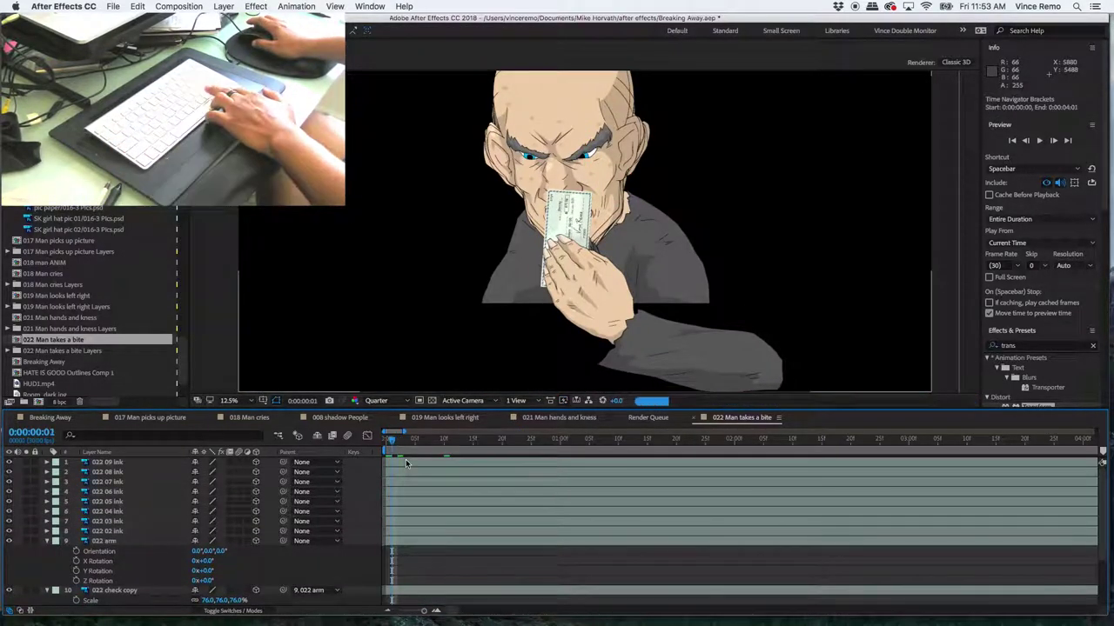
{"action": "left_click", "coordinate": [431, 563]}
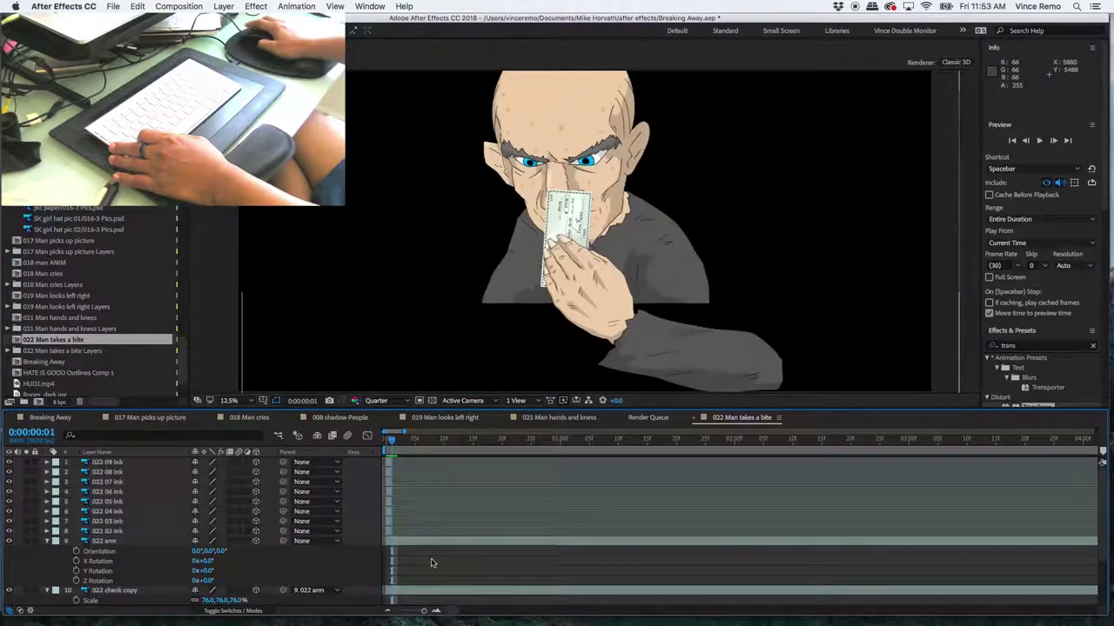
{"action": "scroll", "coordinate": [460, 542], "scroll_direction": "down", "scroll_amount": 3}
{"action": "left_click", "coordinate": [107, 555], "text": "shift"}
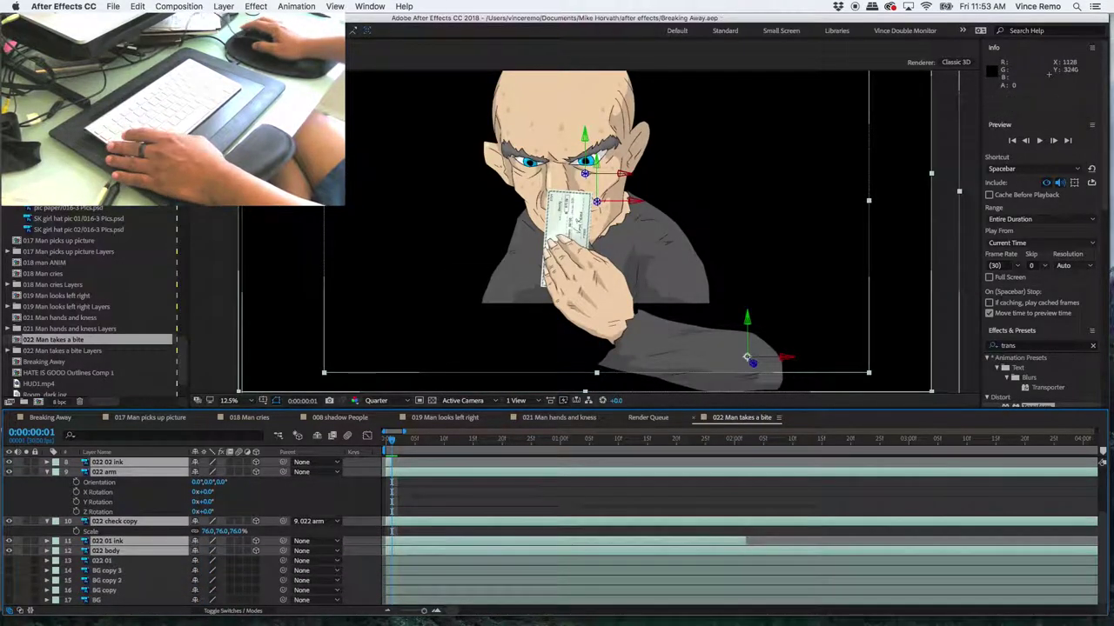
{"action": "left_click", "coordinate": [50, 418]}
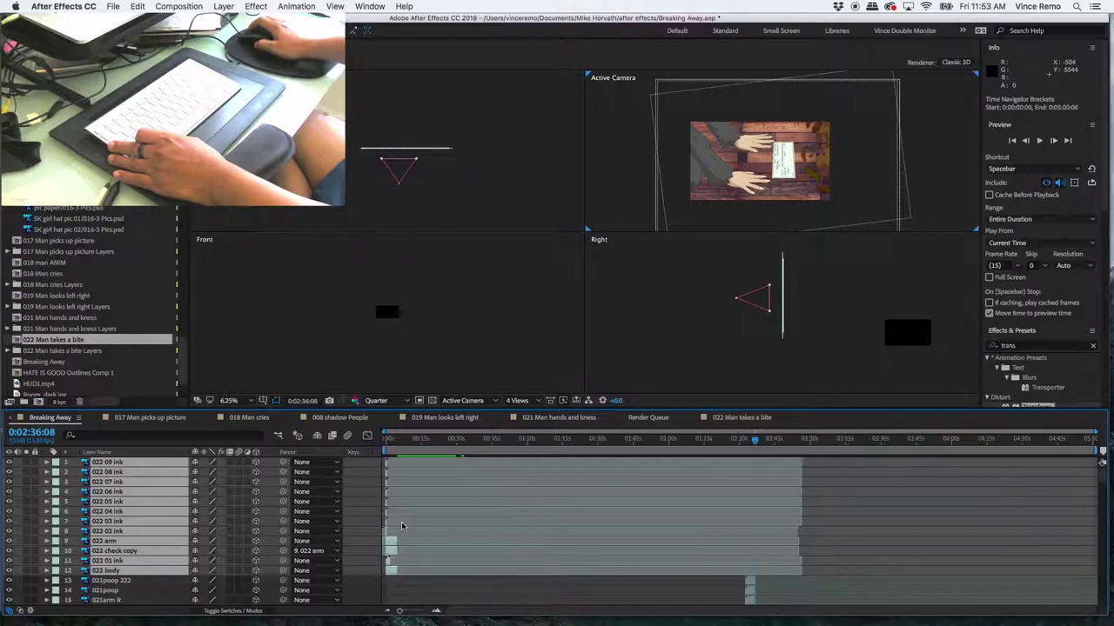
- Move the bite layers up, left and closer to the camera in the scene
{"action": "scroll", "coordinate": [402, 526], "scroll_direction": "up", "scroll_amount": 5}
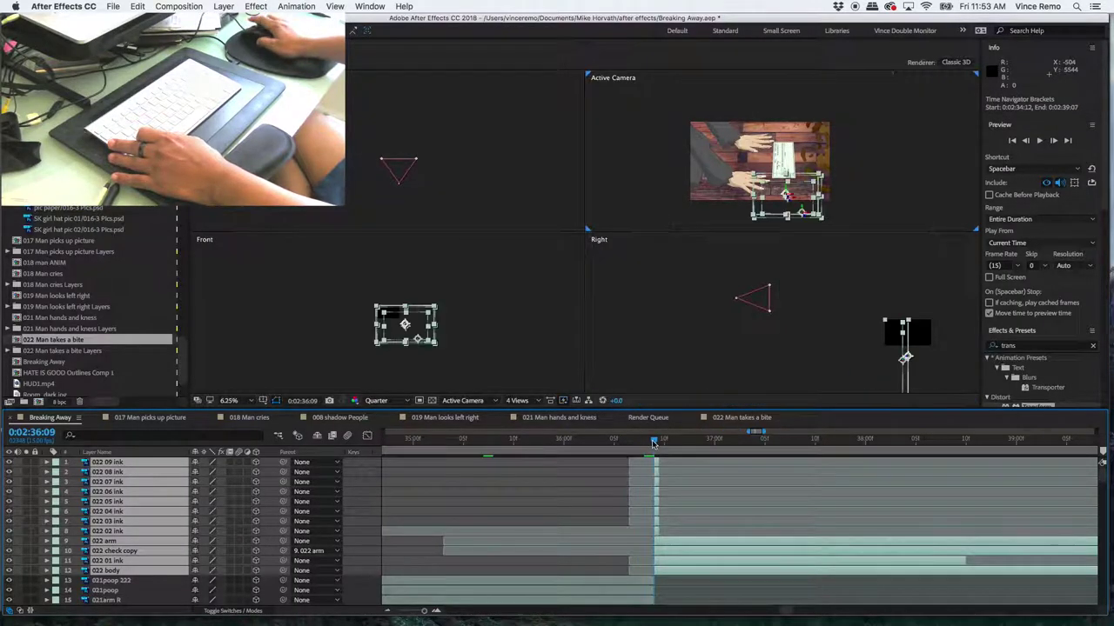
{"action": "key", "text": "equal"}
{"action": "left_click_drag", "start_coordinate": [825, 193], "coordinate": [799, 156]}
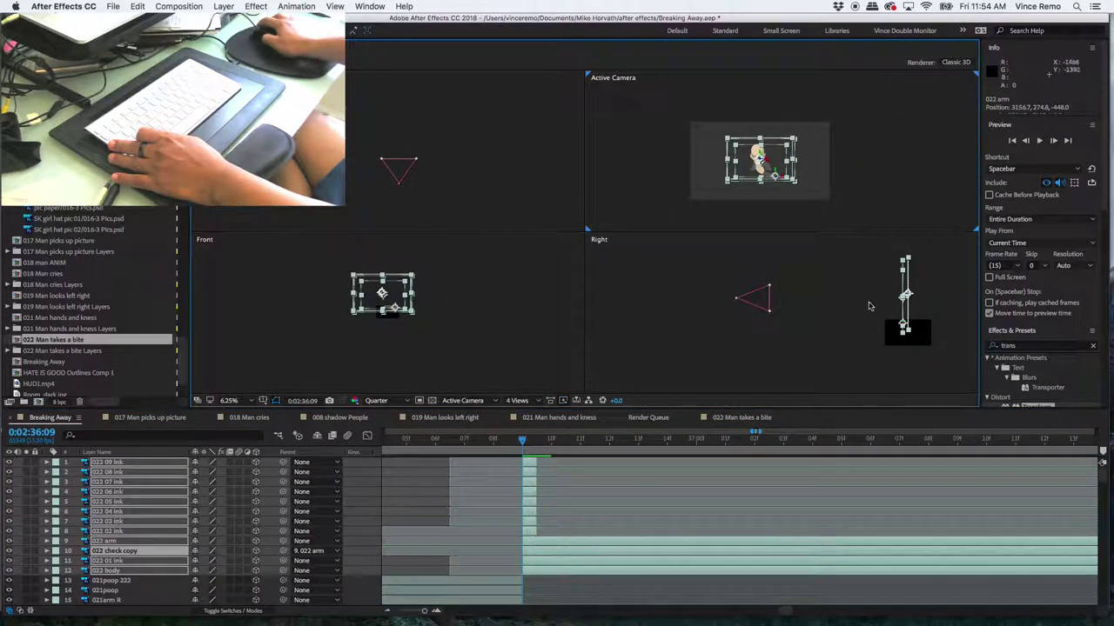
{"action": "left_click_drag", "start_coordinate": [881, 299], "coordinate": [750, 299]}
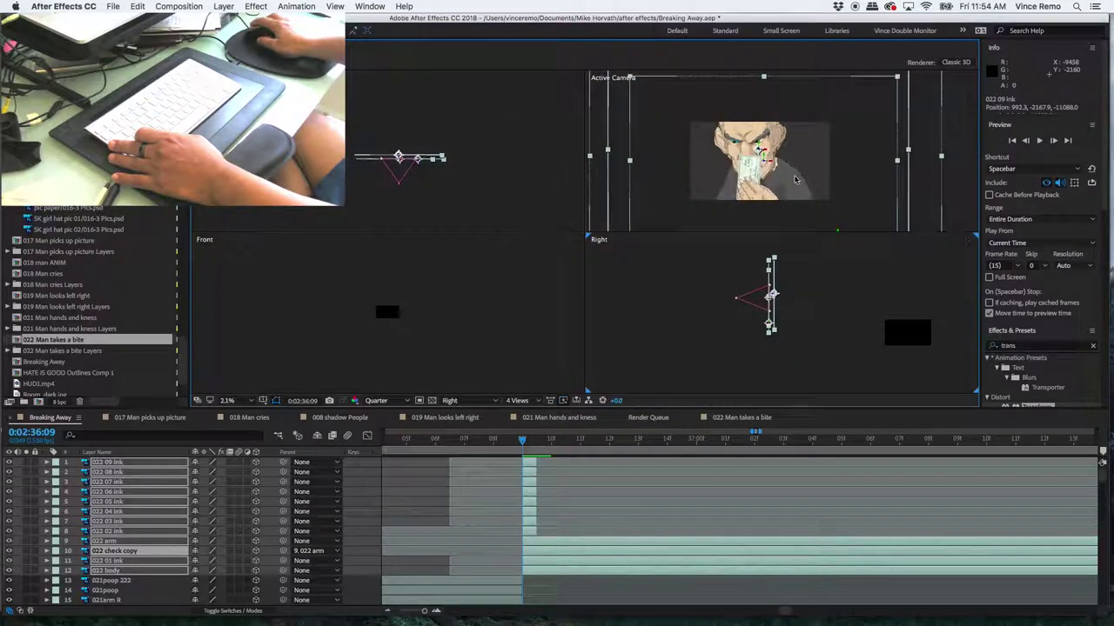
{"action": "left_click", "coordinate": [794, 177]}
{"action": "left_click", "coordinate": [526, 446]}
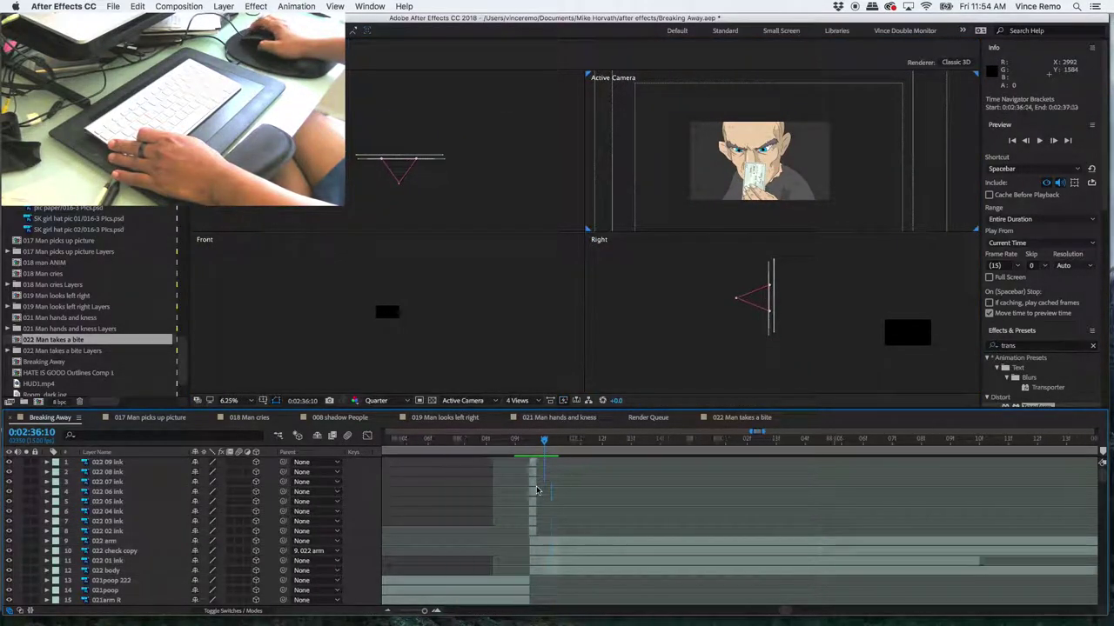
- Stagger the ink layers' start times one frame apart
{"action": "key", "text": "Page_Down"}
{"action": "mouse_move", "coordinate": [539, 459]}
{"action": "left_mouse_down"}
{"action": "mouse_move", "coordinate": [539, 522]}
{"action": "mouse_move", "coordinate": [528, 474]}
{"action": "mouse_move", "coordinate": [587, 514]}
{"action": "left_mouse_up"}
{"action": "key", "text": "Page_Down"}
{"action": "key", "text": "Page_Down"}
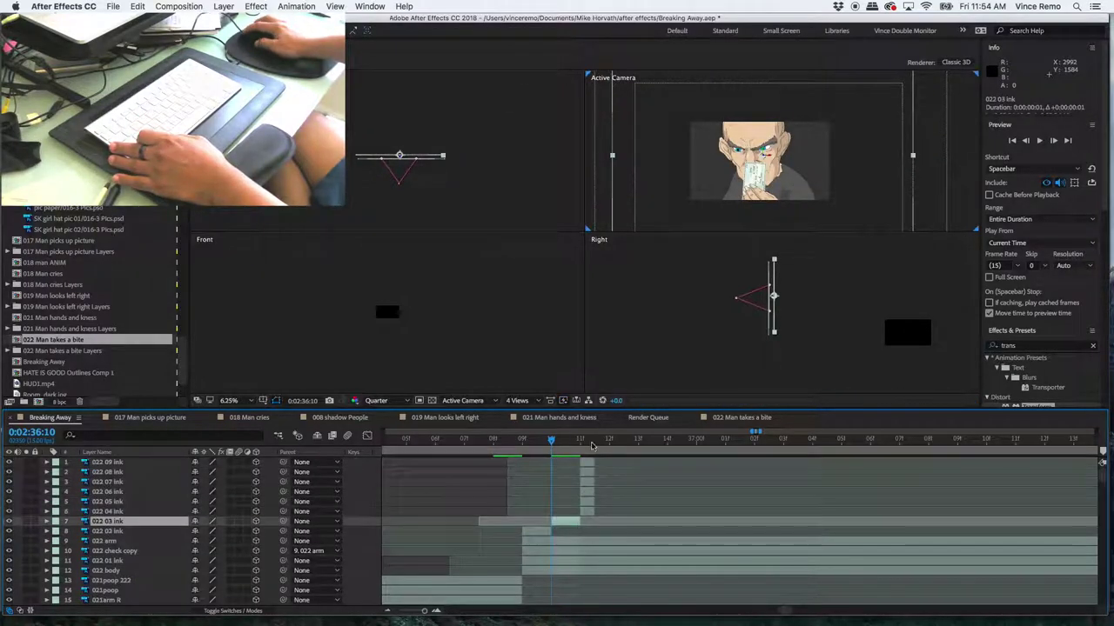
{"action": "left_click", "coordinate": [587, 521], "text": "ctrl"}
{"action": "left_click", "coordinate": [587, 515], "text": "ctrl"}
{"action": "mouse_move", "coordinate": [592, 473]}
{"action": "left_mouse_down"}
{"action": "mouse_move", "coordinate": [607, 450]}
{"action": "mouse_move", "coordinate": [715, 446]}
{"action": "left_mouse_up"}
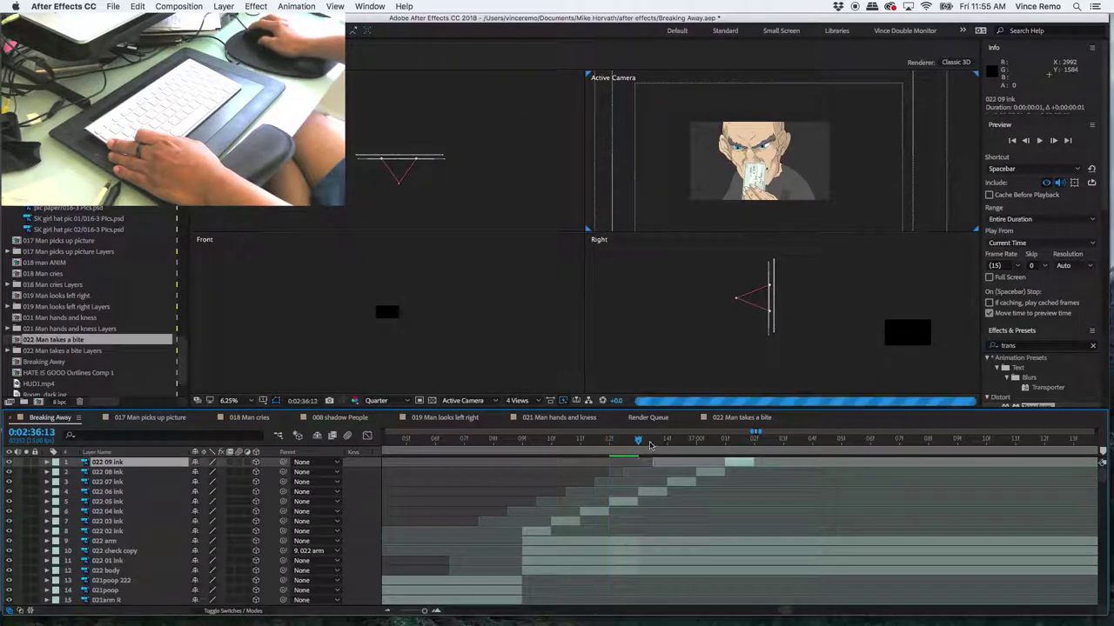
- Move 022 01 ink above 022 arm and delay ink layers 1–8 about 3 frames
{"action": "left_click", "coordinate": [550, 561]}
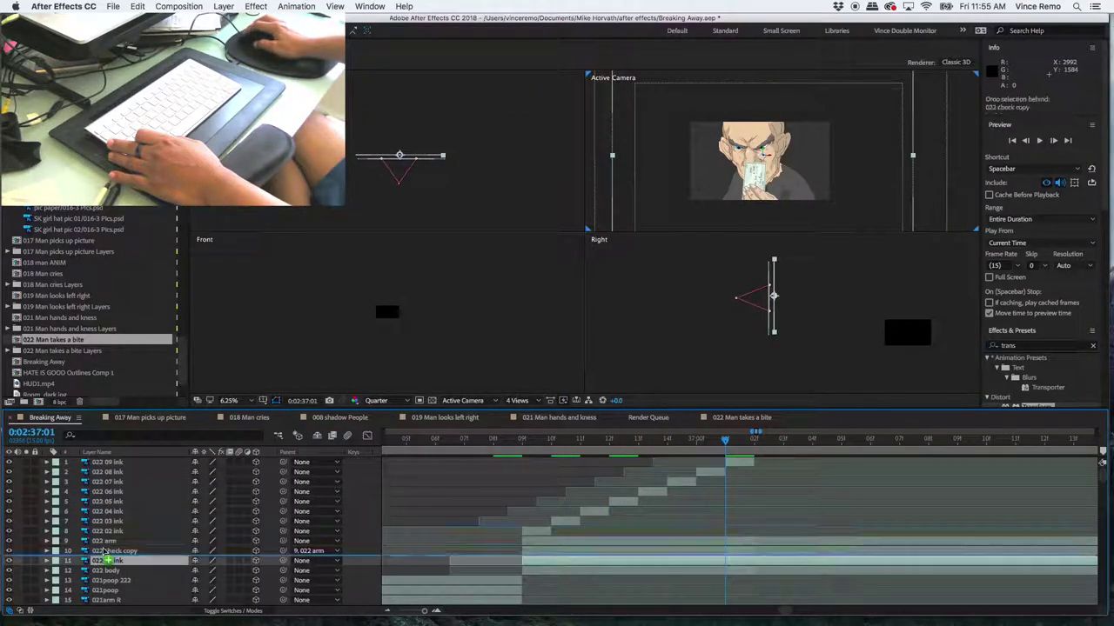
{"action": "key", "text": "ctrl+bracketright"}
{"action": "key", "text": "ctrl+bracketright"}
{"action": "left_click", "coordinate": [551, 446]}
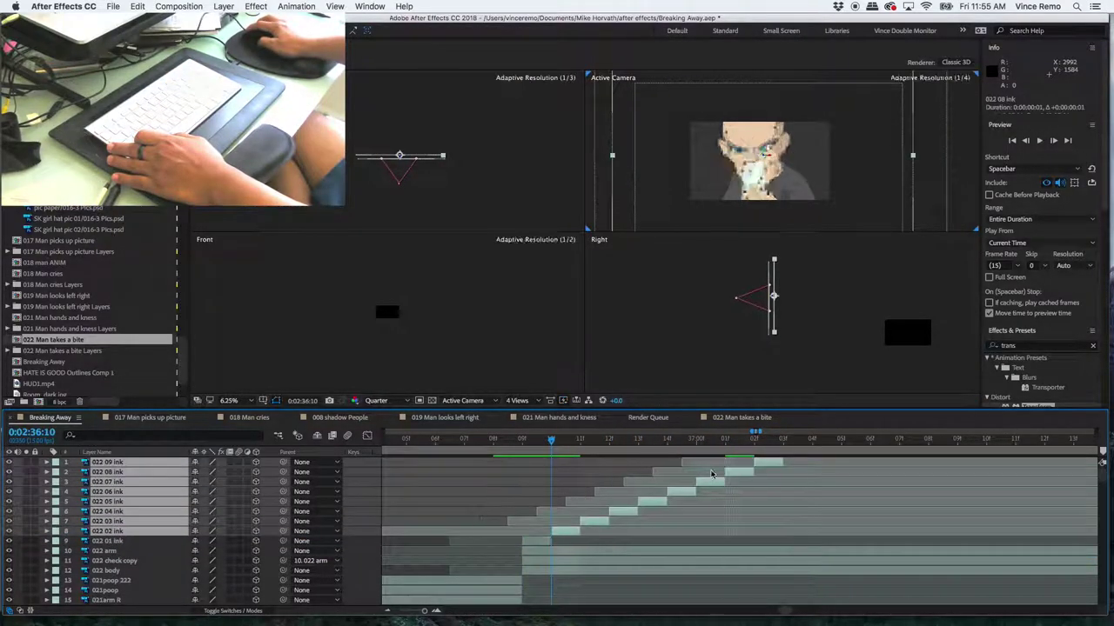
{"action": "left_click_drag", "start_coordinate": [470, 531], "coordinate": [557, 541]}
- Shift ink layers 1–8 about 20 frames later and play back the bite
{"action": "key", "text": "Page_Down"}
{"action": "key", "text": "Page_Down"}
{"action": "key", "text": "Page_Down"}
{"action": "key", "text": "equal"}
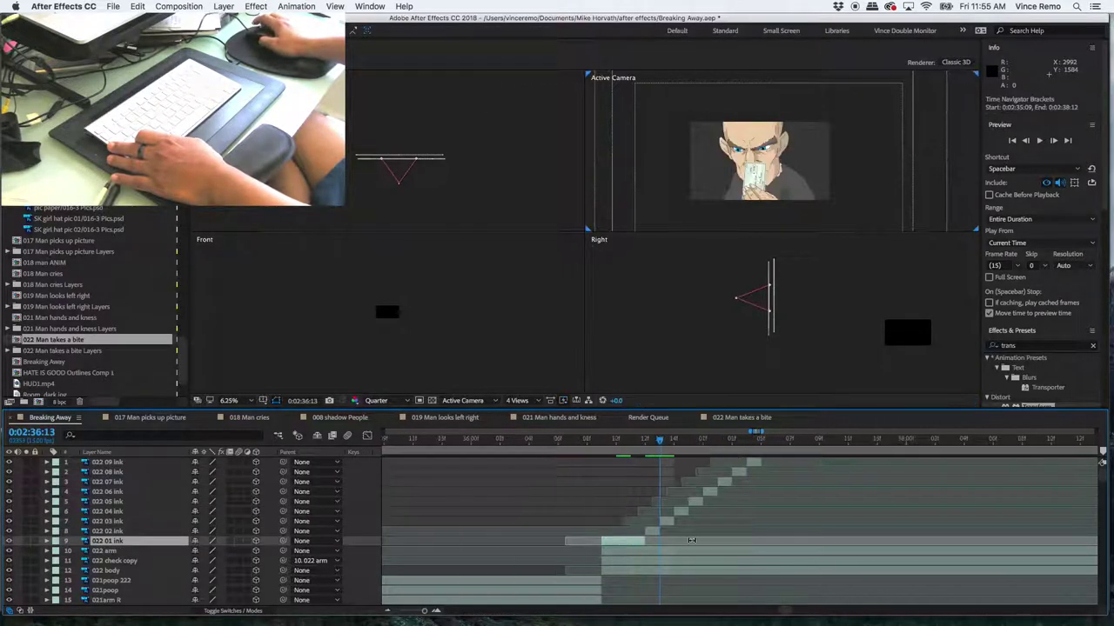
{"action": "key", "text": "alt+shift+Page_Down"}
{"action": "key", "text": "alt+shift+Page_Down"}
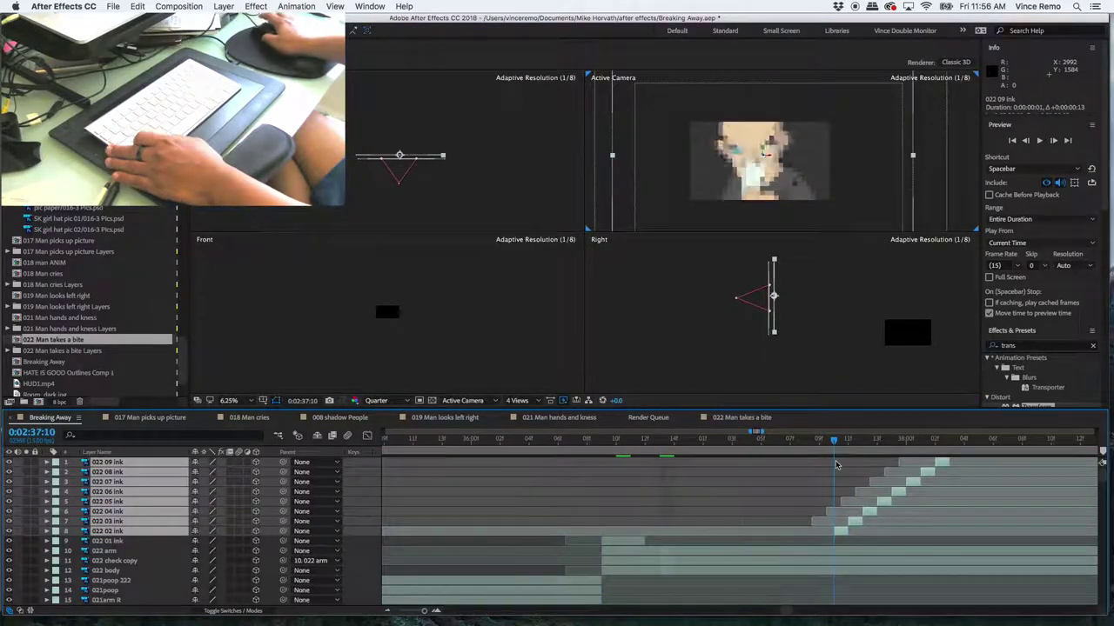
{"action": "left_click", "coordinate": [572, 544]}
{"action": "key", "text": "space"}
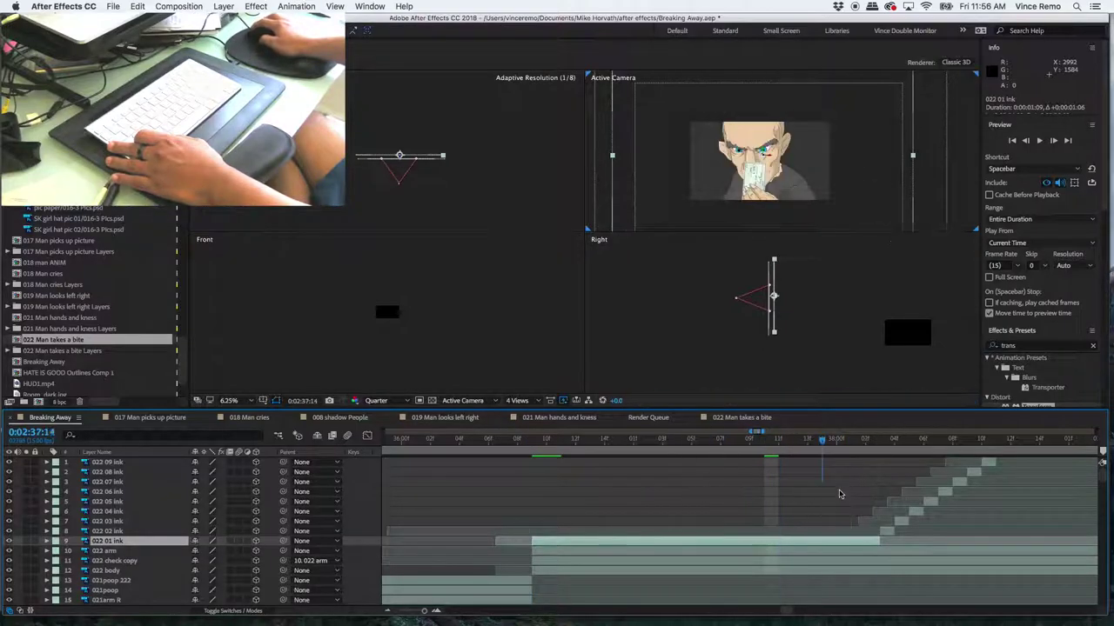
{"action": "key", "text": "ctrl+Down"}
- Check the arm's Position motion from 0:02:36:14 to 0:02:37:03
{"action": "key", "text": "p"}
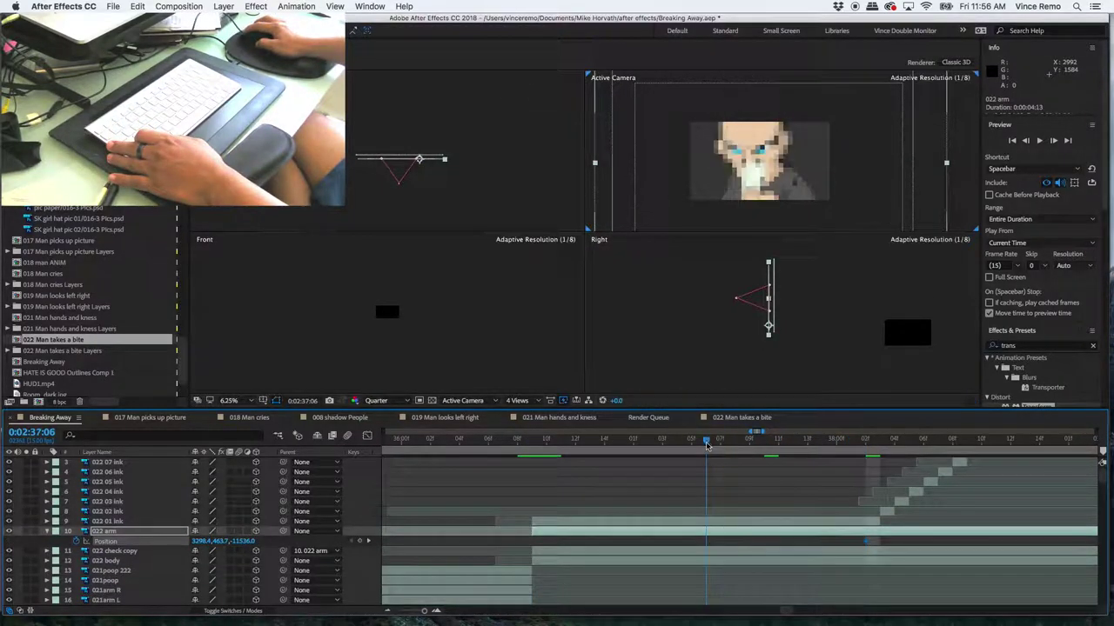
{"action": "left_click", "coordinate": [360, 542]}
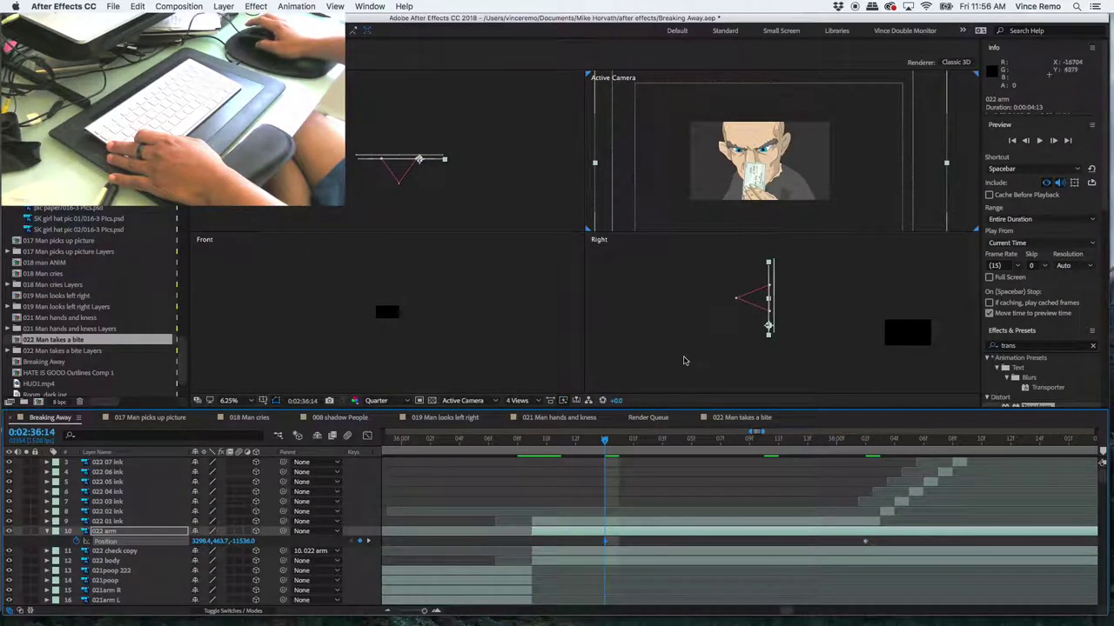
{"action": "mouse_move", "coordinate": [605, 440]}
{"action": "left_mouse_down"}
{"action": "mouse_move", "coordinate": [688, 455]}
{"action": "mouse_move", "coordinate": [900, 444]}
{"action": "left_mouse_up"}
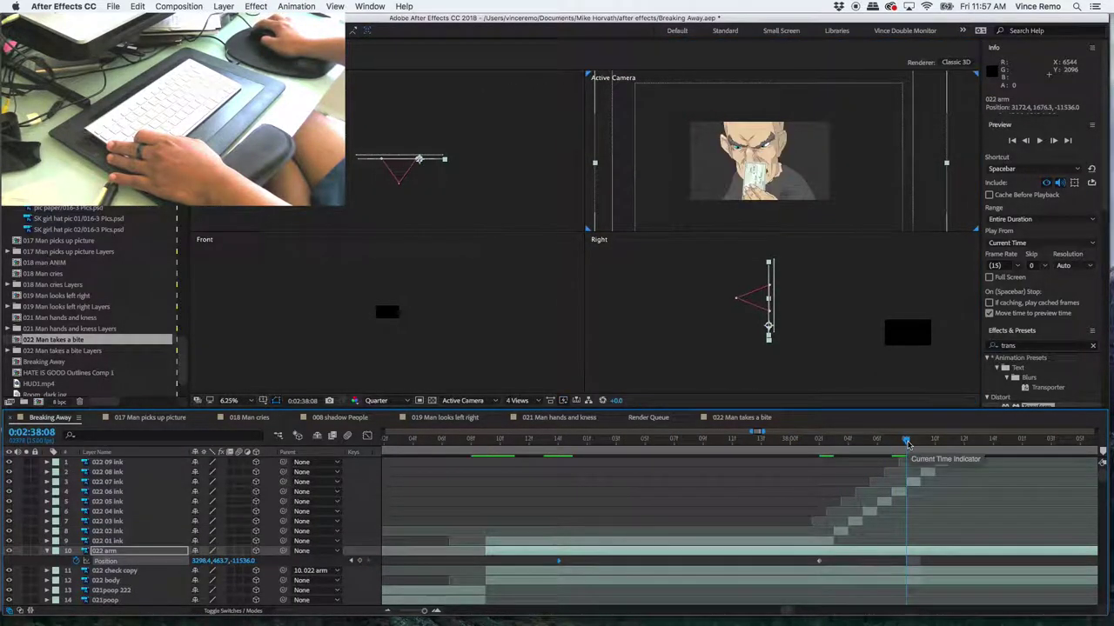
- Show a single view at 25%, scrub to the open-mouthed frame near 0:02:38, and select 022 07 and 06 ink
{"action": "left_click", "coordinate": [516, 400]}
{"action": "left_click", "coordinate": [522, 415]}
{"action": "scroll", "coordinate": [566, 261], "scroll_direction": "up", "scroll_amount": 2}
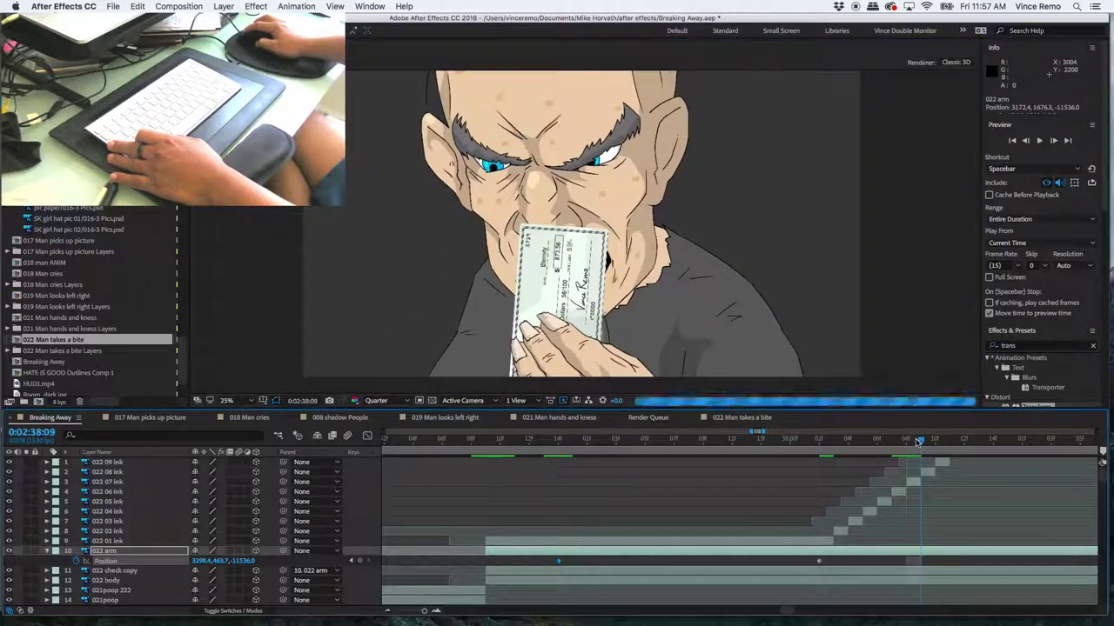
{"action": "left_click", "coordinate": [918, 442]}
{"action": "left_click", "coordinate": [936, 441]}
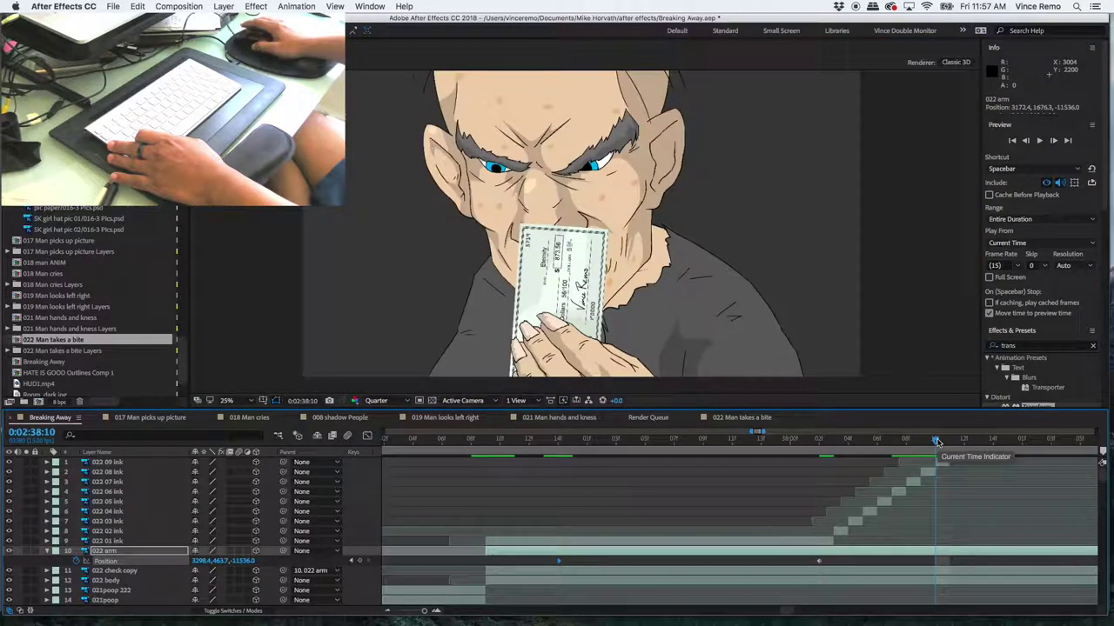
{"action": "left_click_drag", "start_coordinate": [937, 442], "coordinate": [894, 444]}
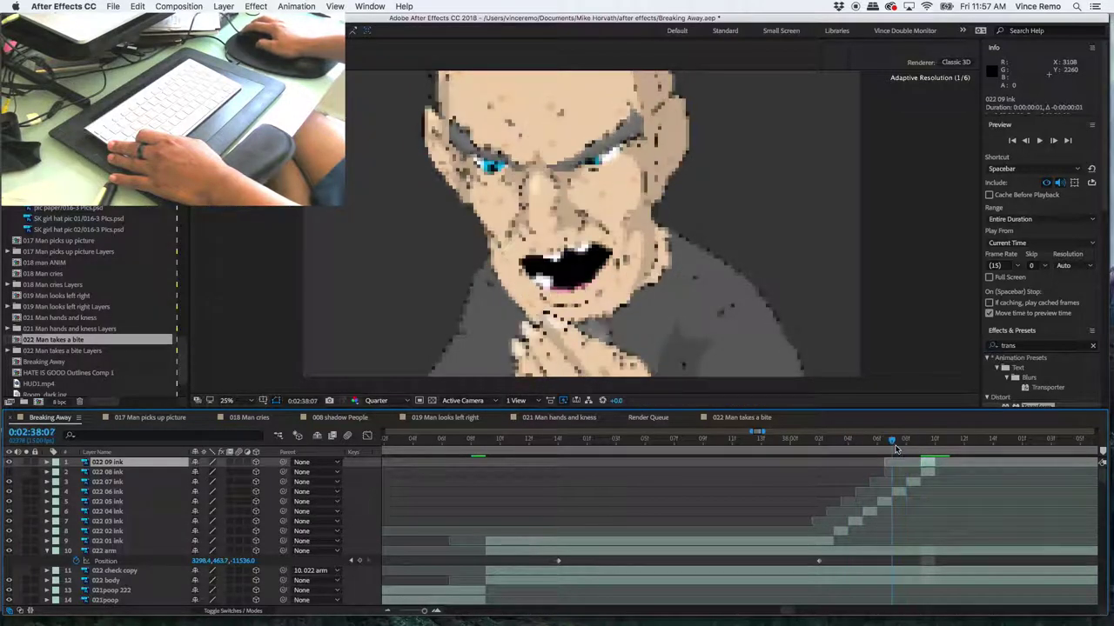
{"action": "mouse_move", "coordinate": [896, 500]}
{"action": "left_mouse_down"}
{"action": "mouse_move", "coordinate": [929, 476]}
{"action": "mouse_move", "coordinate": [873, 453]}
{"action": "mouse_move", "coordinate": [963, 446]}
{"action": "left_mouse_up"}
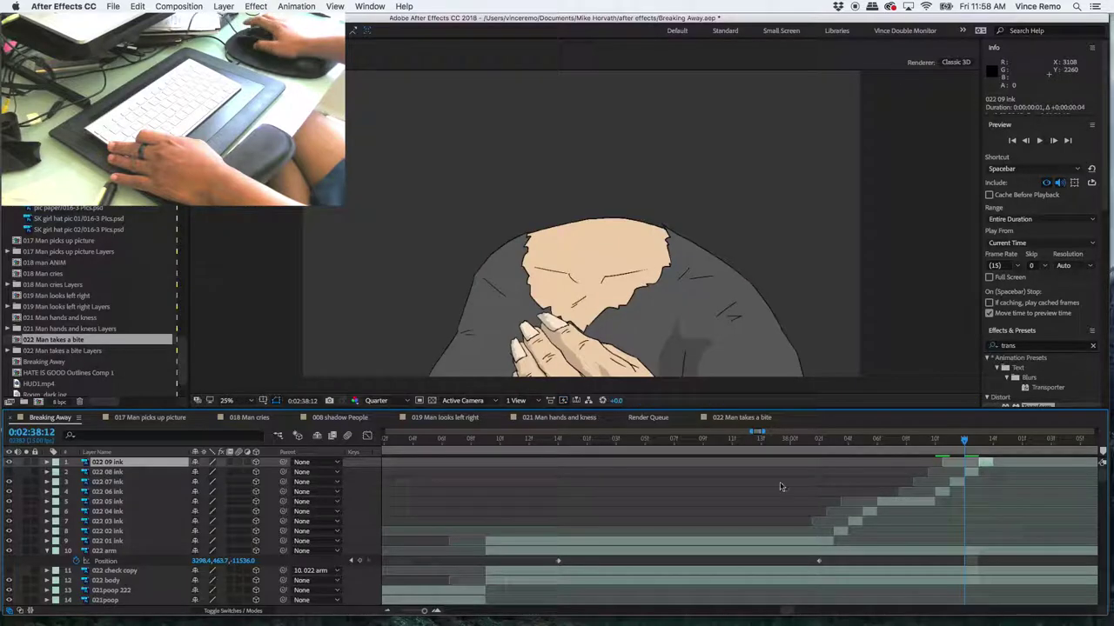
- Delete the 022 08 ink layer and scrub the bite frames up to 0:02:38:00
{"action": "key", "text": "Delete"}
{"action": "left_click", "coordinate": [899, 442]}
{"action": "left_click_drag", "start_coordinate": [826, 457], "coordinate": [950, 461]}
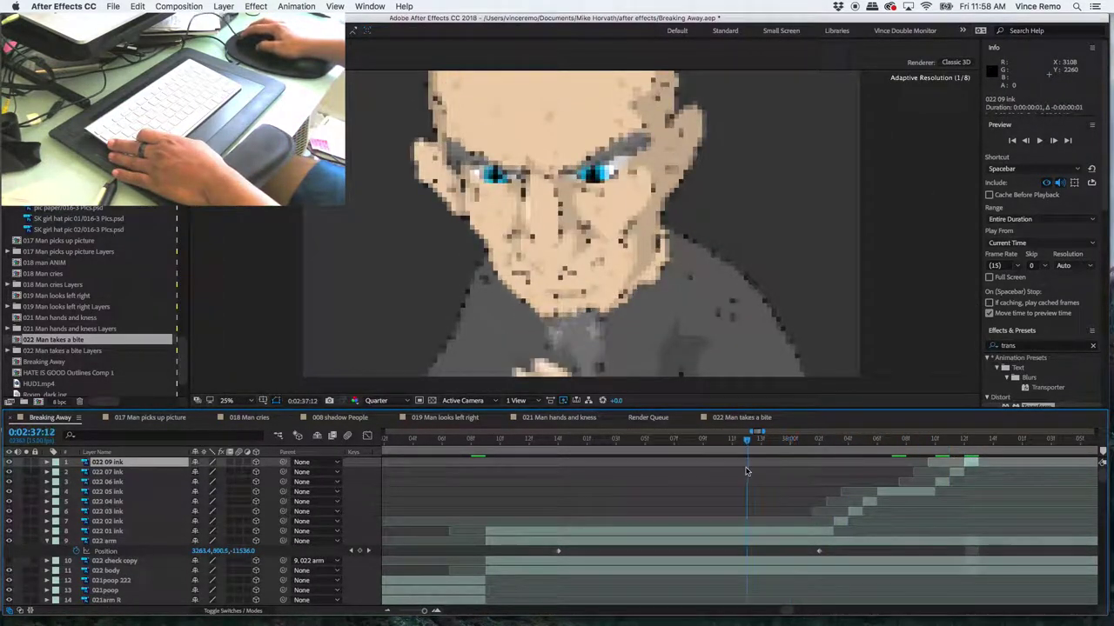
{"action": "key", "text": "Page_Down"}
{"action": "key", "text": "Page_Down"}
{"action": "key", "text": "Page_Down"}
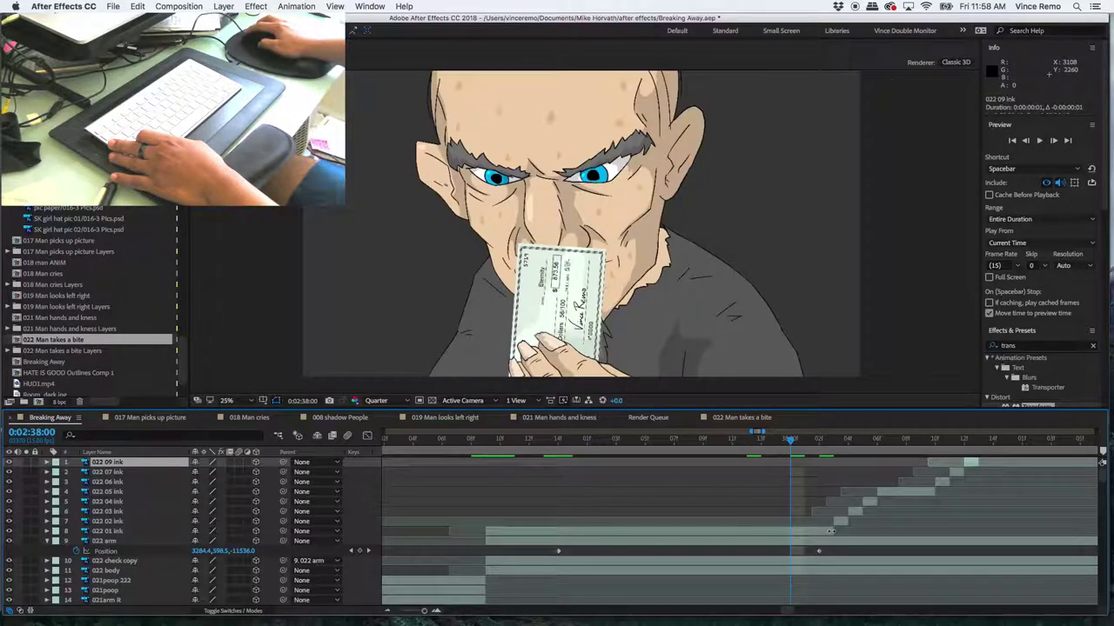
- Slide ink layers 1–7 about five frames earlier and review the new timing
{"action": "left_click", "coordinate": [831, 522], "text": "shift"}
{"action": "left_click", "coordinate": [687, 440]}
{"action": "left_click_drag", "start_coordinate": [831, 522], "coordinate": [691, 523]}
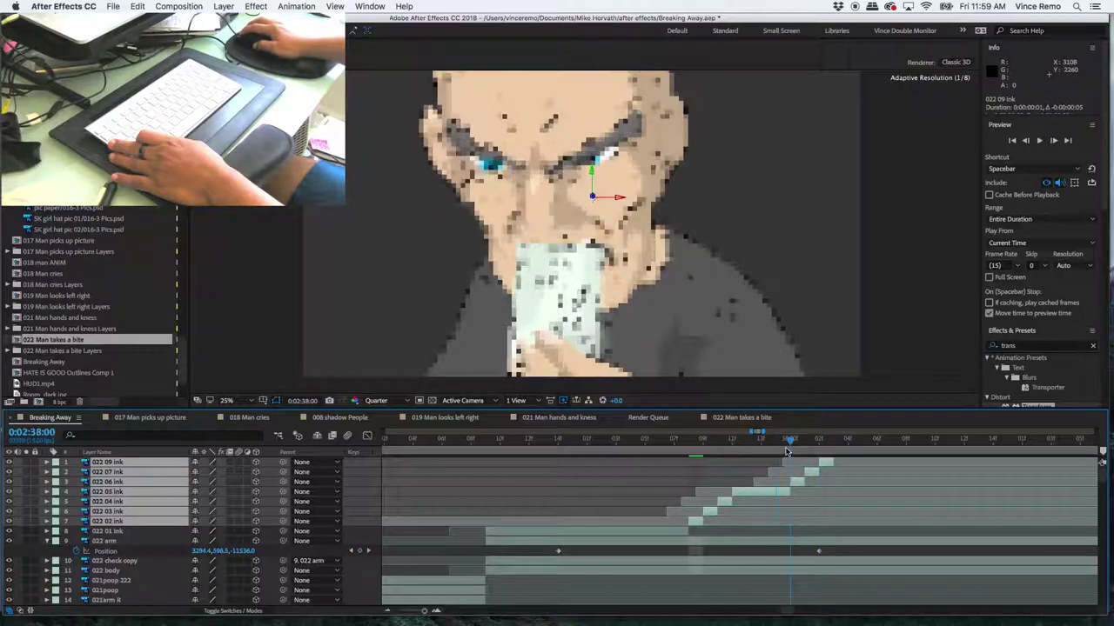
{"action": "mouse_move", "coordinate": [788, 451]}
{"action": "left_mouse_down"}
{"action": "mouse_move", "coordinate": [701, 458]}
{"action": "mouse_move", "coordinate": [774, 441]}
{"action": "left_mouse_up"}
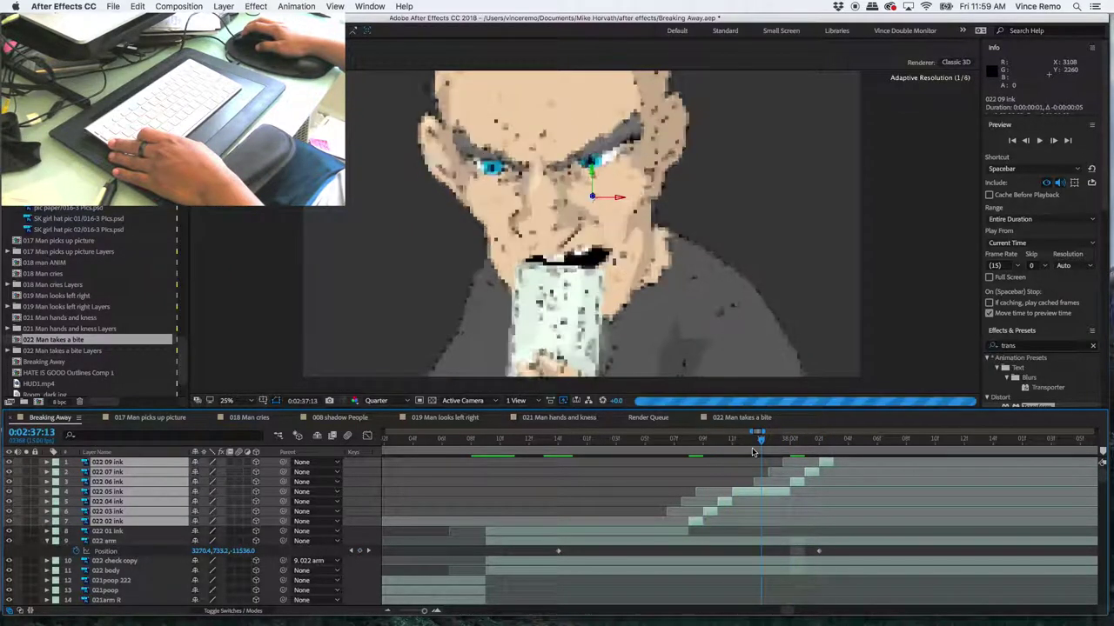
{"action": "right_click", "coordinate": [748, 561]}
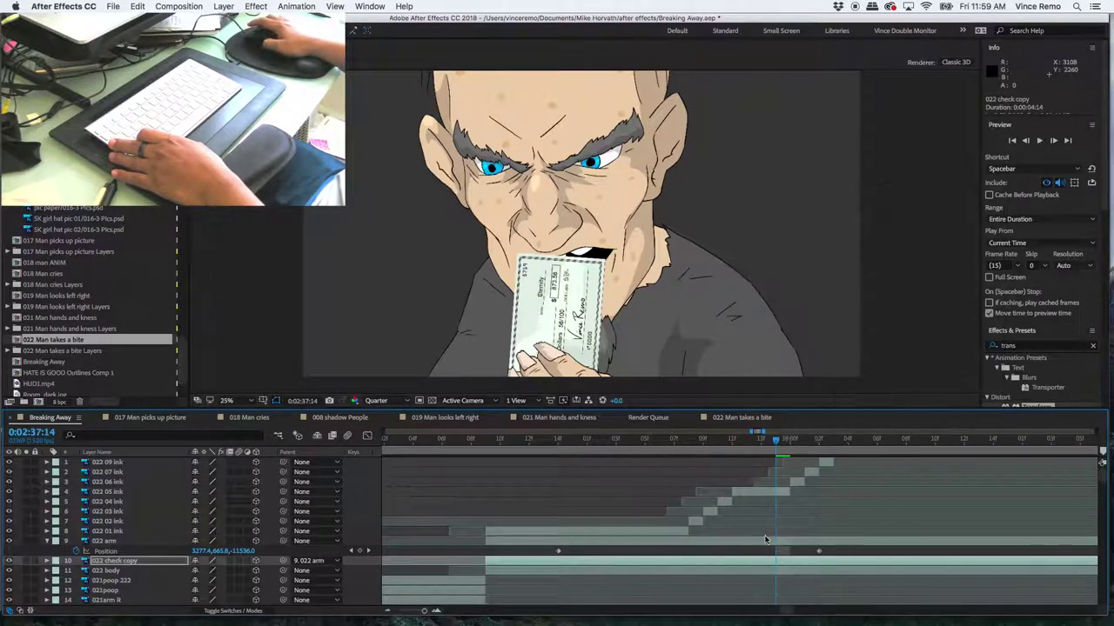
- Expand the 022 check copy's properties at 0:02:37:14 and lower its Opacity to 67%
{"action": "left_click", "coordinate": [47, 560]}
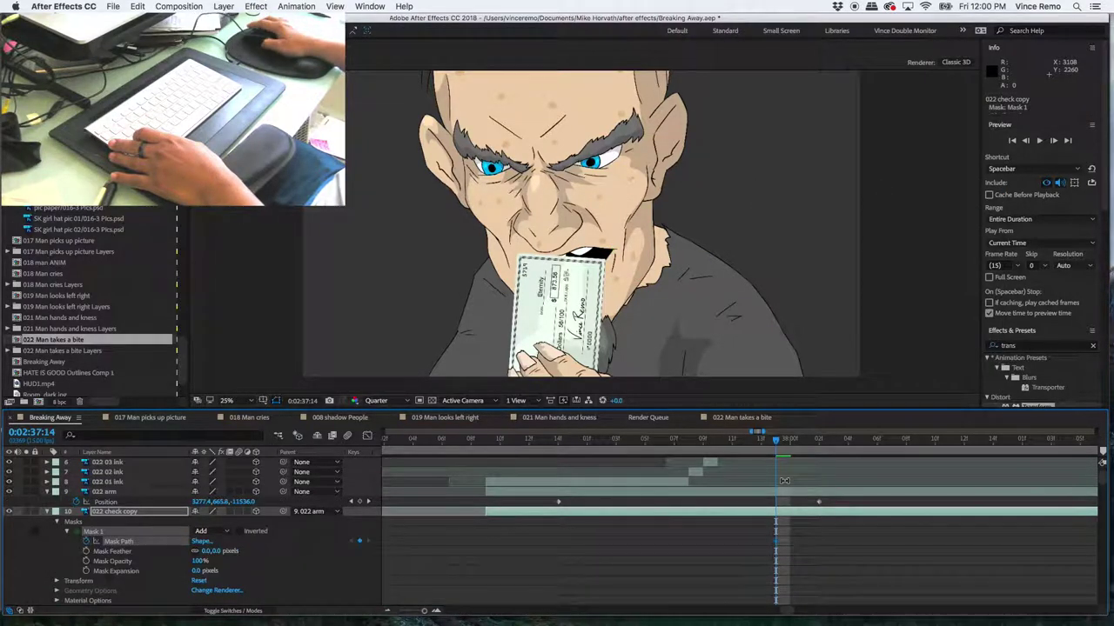
{"action": "key", "text": "Page_Up"}
{"action": "key", "text": "Page_Down"}
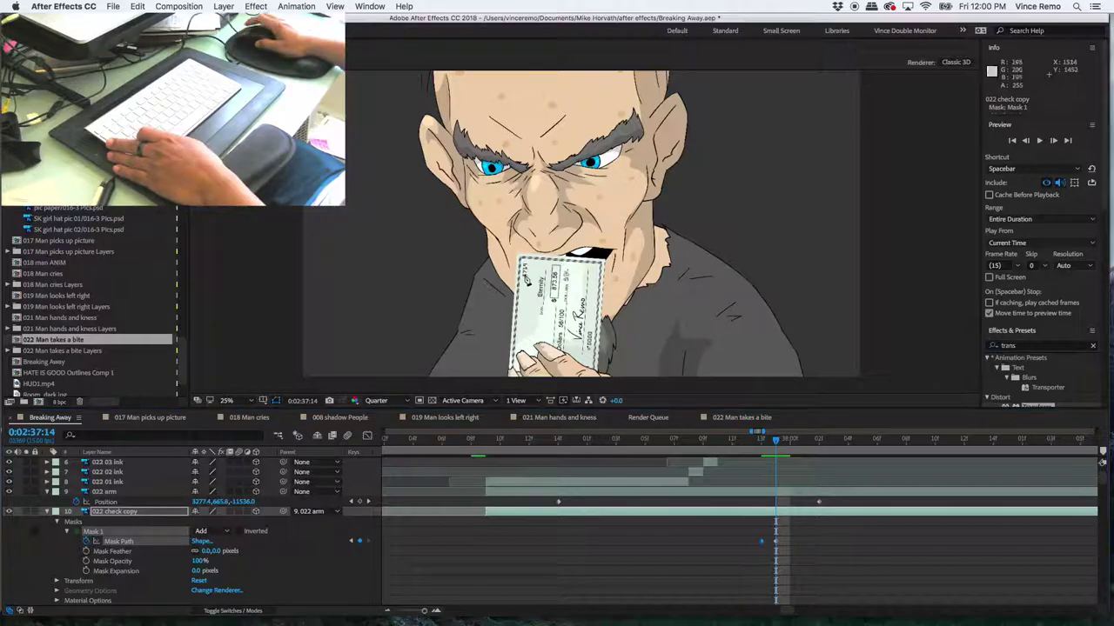
{"action": "scroll", "coordinate": [570, 285], "scroll_direction": "up", "scroll_amount": 2}
{"action": "left_click", "coordinate": [56, 581]}
{"action": "scroll", "coordinate": [131, 557], "scroll_direction": "down", "scroll_amount": 3}
{"action": "left_click_drag", "start_coordinate": [199, 580], "coordinate": [182, 589]}
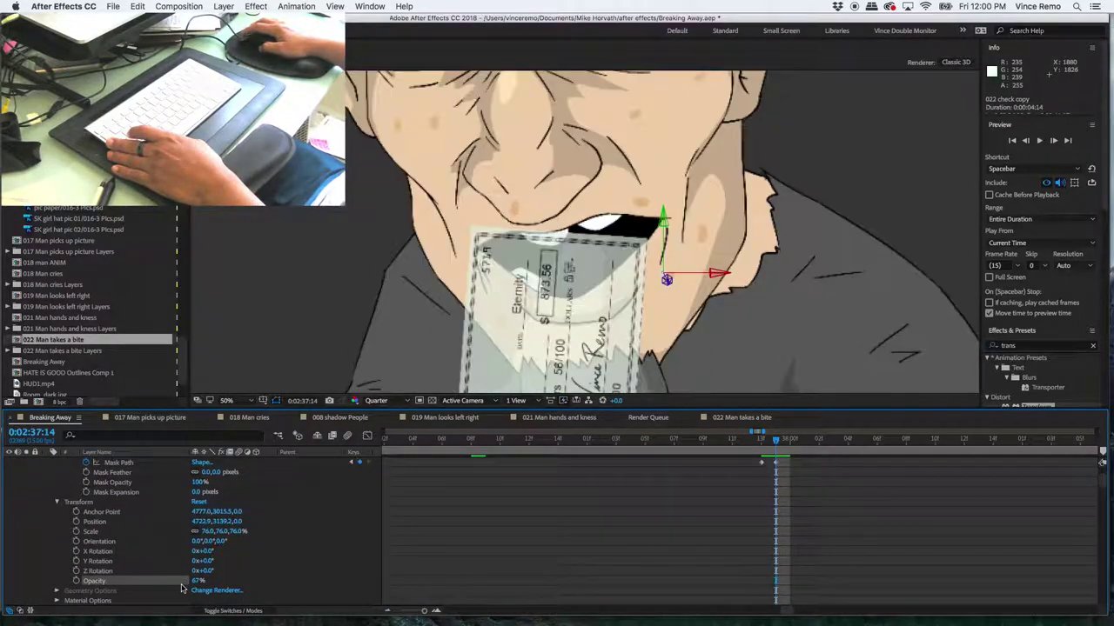
- Draw a new mask with the Pen tool along the mouth, undoing the last cut
{"action": "key", "text": "g"}
{"action": "left_click", "coordinate": [467, 252]}
{"action": "left_click", "coordinate": [505, 235]}
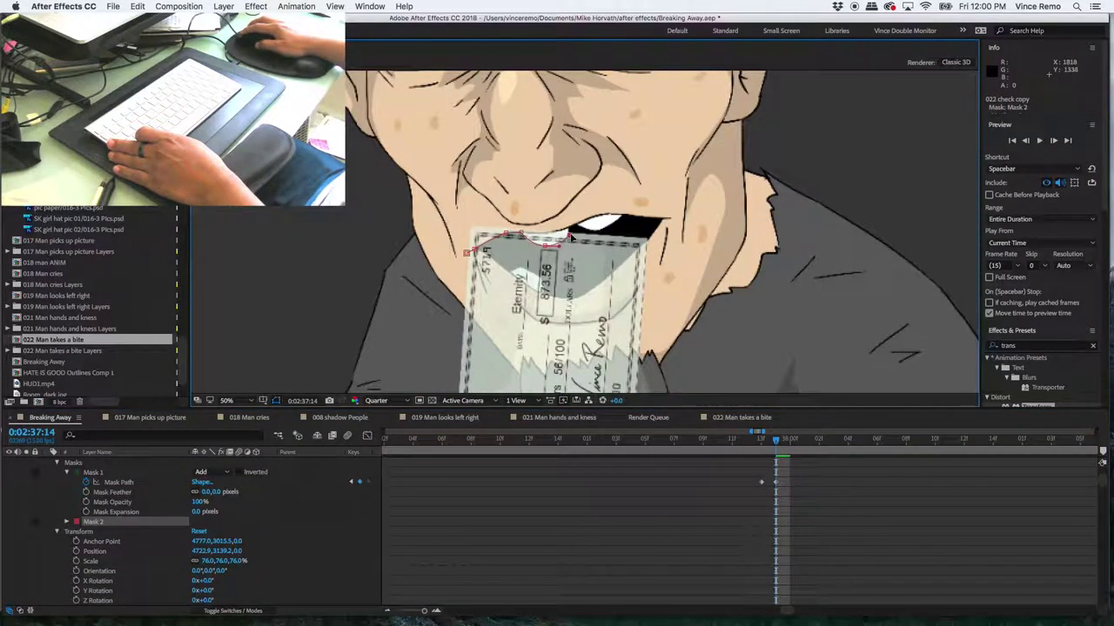
{"action": "scroll", "coordinate": [661, 338], "scroll_direction": "down", "scroll_amount": 4}
{"action": "scroll", "coordinate": [614, 318], "scroll_direction": "up", "scroll_amount": 2}
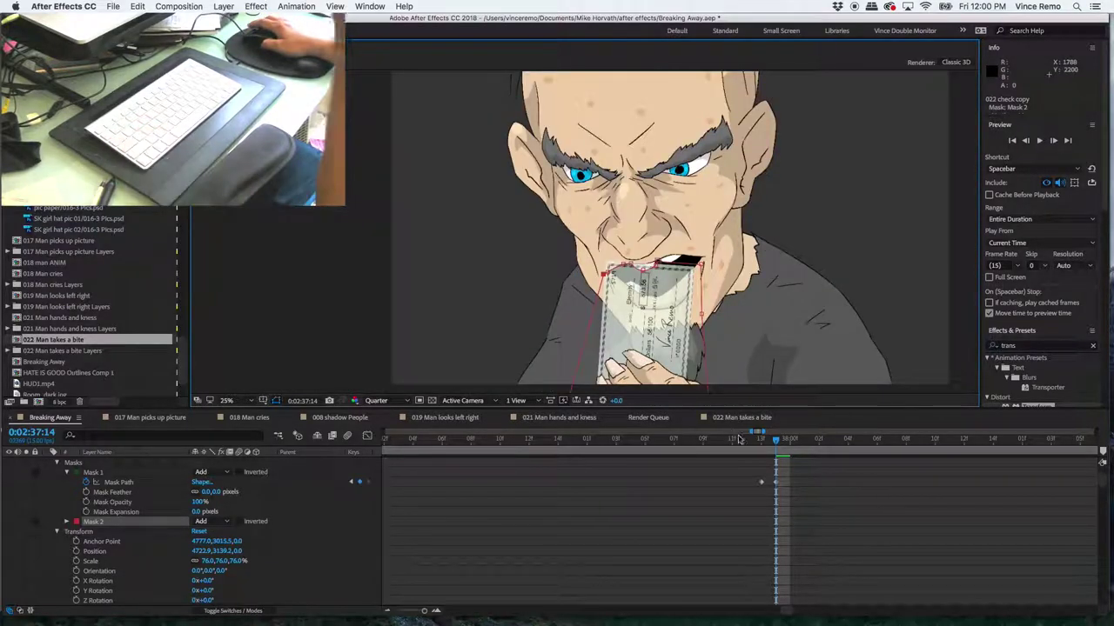
{"action": "scroll", "coordinate": [600, 304], "scroll_direction": "up", "scroll_amount": 1}
{"action": "scroll", "coordinate": [580, 285], "scroll_direction": "up", "scroll_amount": 1}
{"action": "key", "text": "ctrl+z"}
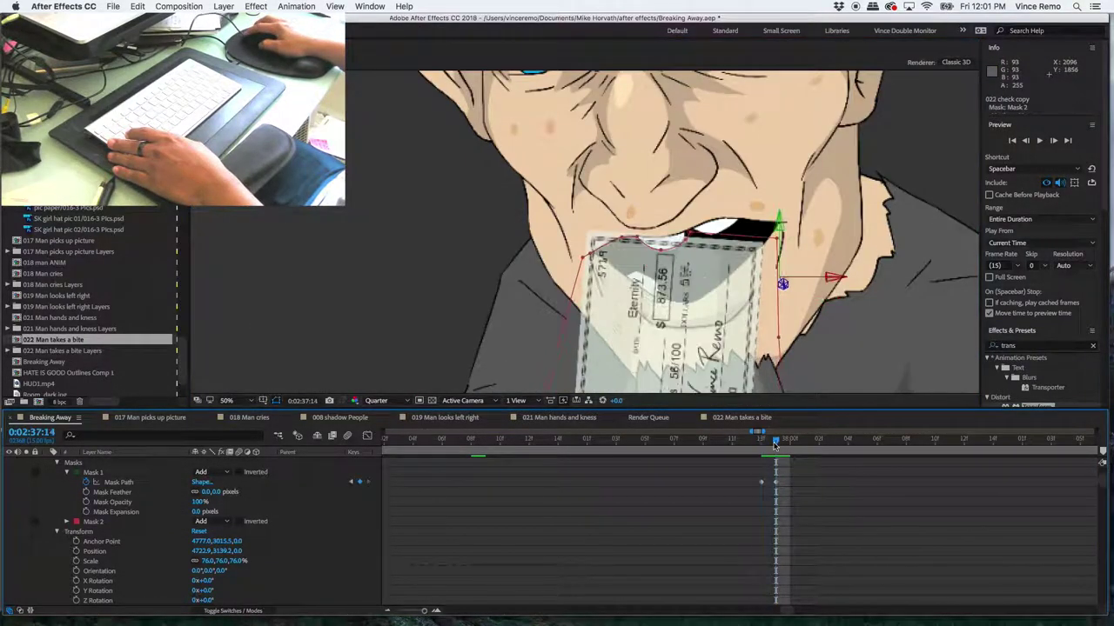
- Shift the whole Mask 2 path to fit the mouth edge and keyframe Mask Path
{"action": "left_click", "coordinate": [83, 485]}
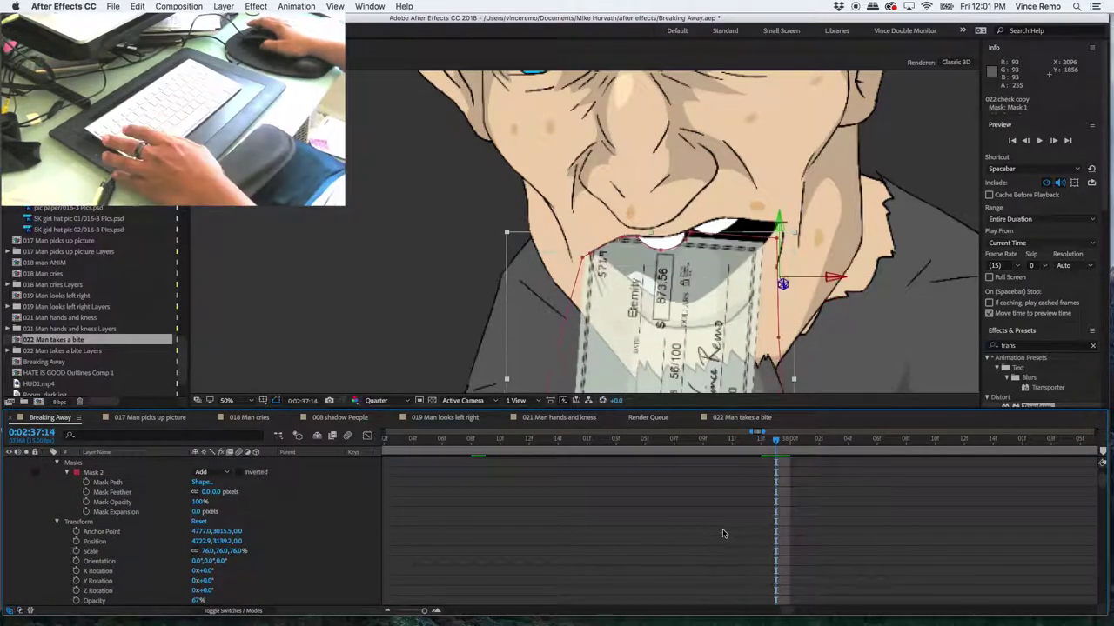
{"action": "left_click", "coordinate": [111, 492]}
{"action": "key", "text": "comma"}
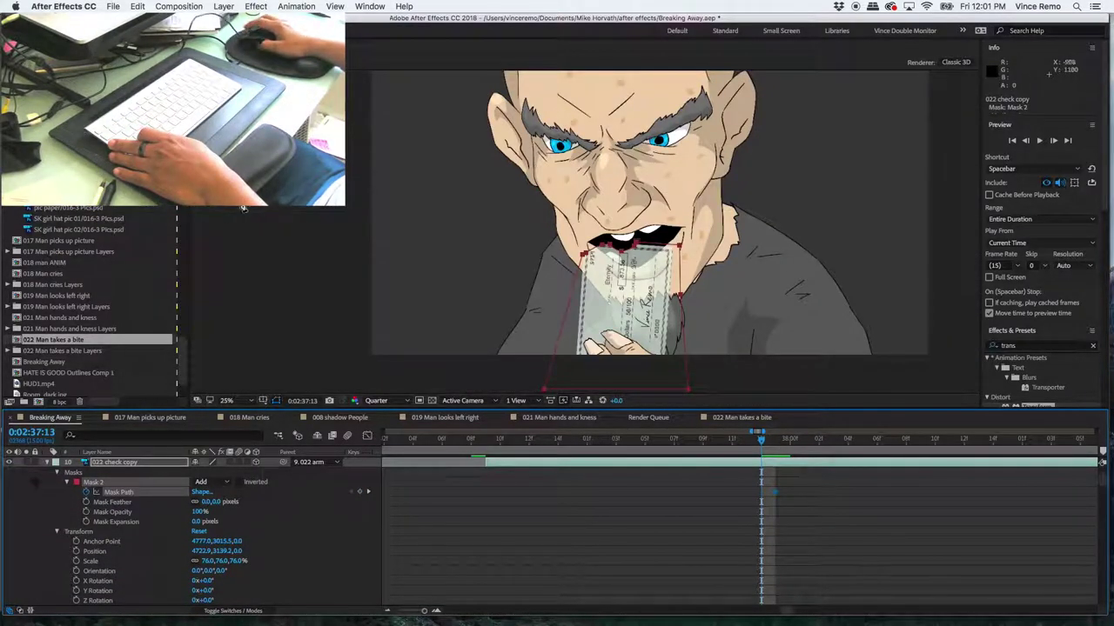
{"action": "mouse_move", "coordinate": [555, 226]}
{"action": "left_mouse_down"}
{"action": "mouse_move", "coordinate": [604, 275]}
{"action": "mouse_move", "coordinate": [641, 223]}
{"action": "left_mouse_up"}
{"action": "key", "text": "Return"}
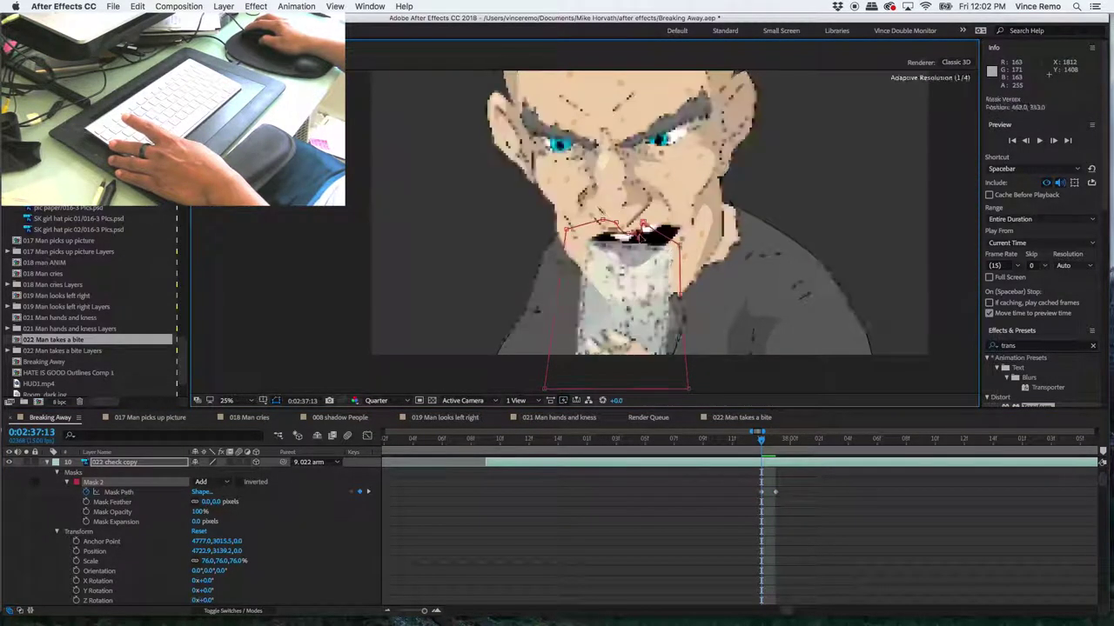
- Step through frames 0:02:38:00–0:02:38:02, moving Mask 2 vertices along the lips to reveal teeth
{"action": "key", "text": "Page_Down"}
{"action": "key", "text": "Page_Down"}
{"action": "scroll", "coordinate": [609, 487], "scroll_direction": "up", "scroll_amount": 2}
{"action": "scroll", "coordinate": [627, 226], "scroll_direction": "up", "scroll_amount": 1}
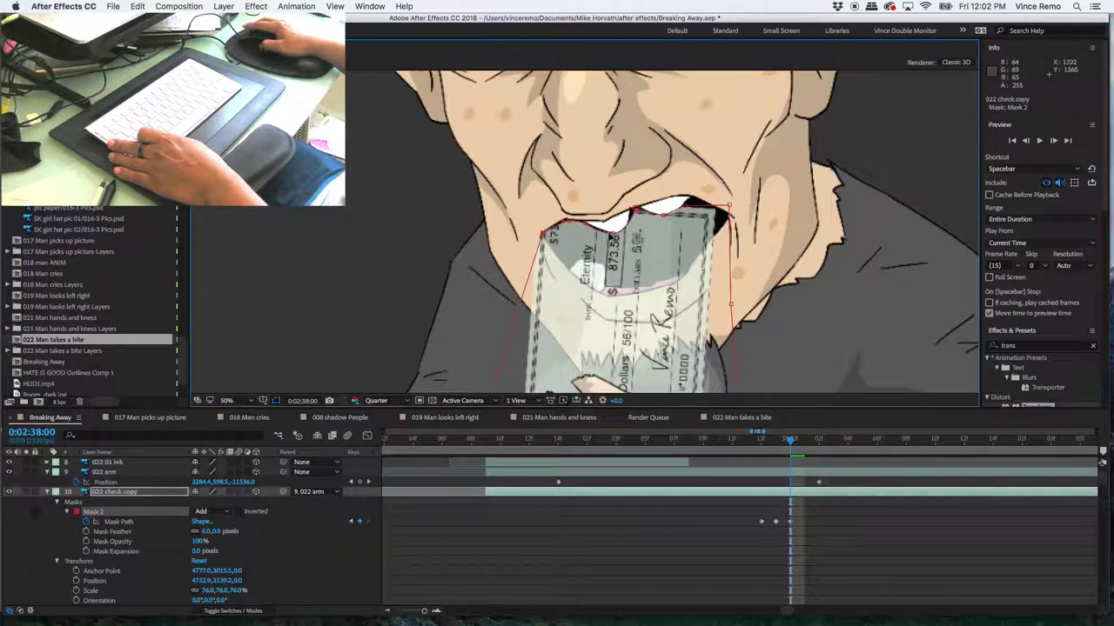
{"action": "scroll", "coordinate": [615, 221], "scroll_direction": "down", "scroll_amount": 1}
{"action": "key", "text": "Page_Down"}
{"action": "scroll", "coordinate": [577, 199], "scroll_direction": "up", "scroll_amount": 1}
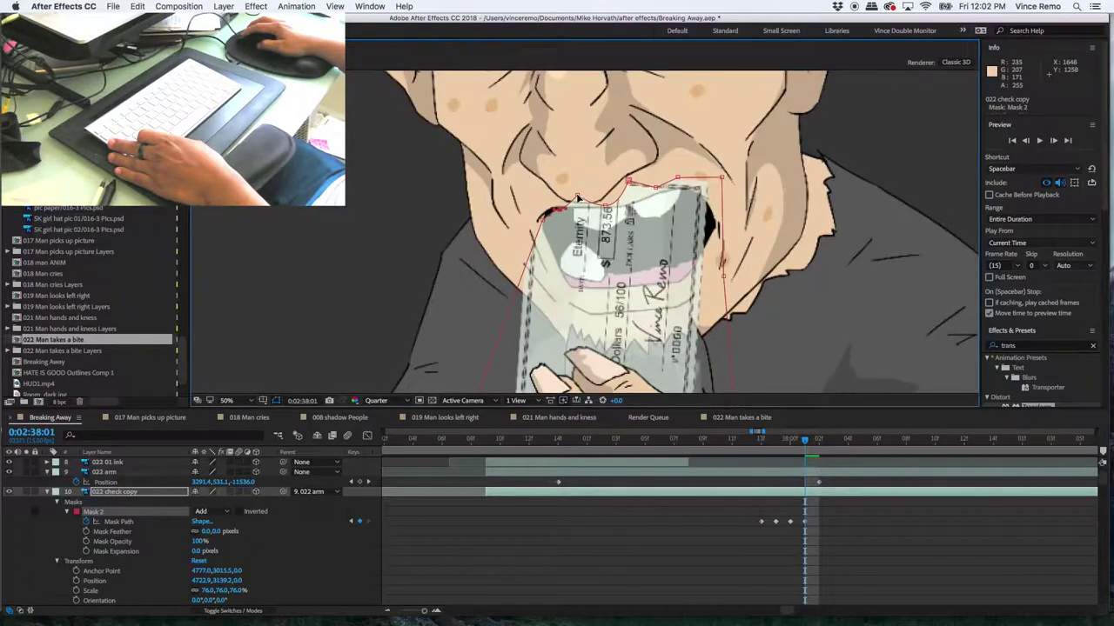
{"action": "left_click_drag", "start_coordinate": [583, 228], "coordinate": [655, 191]}
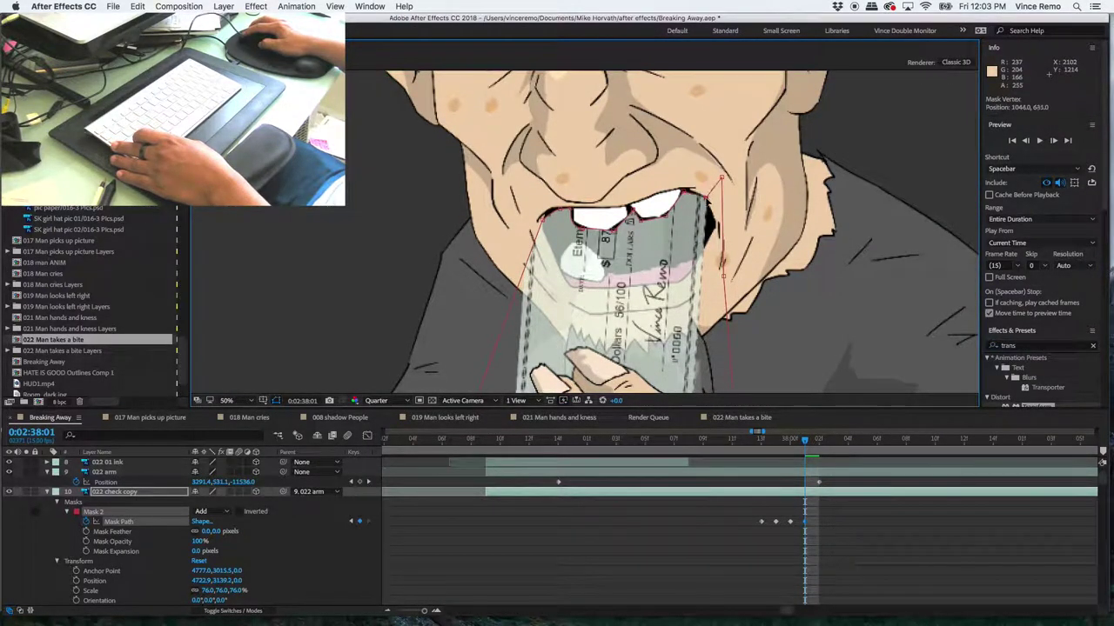
{"action": "key", "text": "Page_Down"}
{"action": "mouse_move", "coordinate": [545, 202]}
{"action": "left_mouse_down"}
{"action": "mouse_move", "coordinate": [539, 221]}
{"action": "mouse_move", "coordinate": [591, 237]}
{"action": "left_mouse_up"}
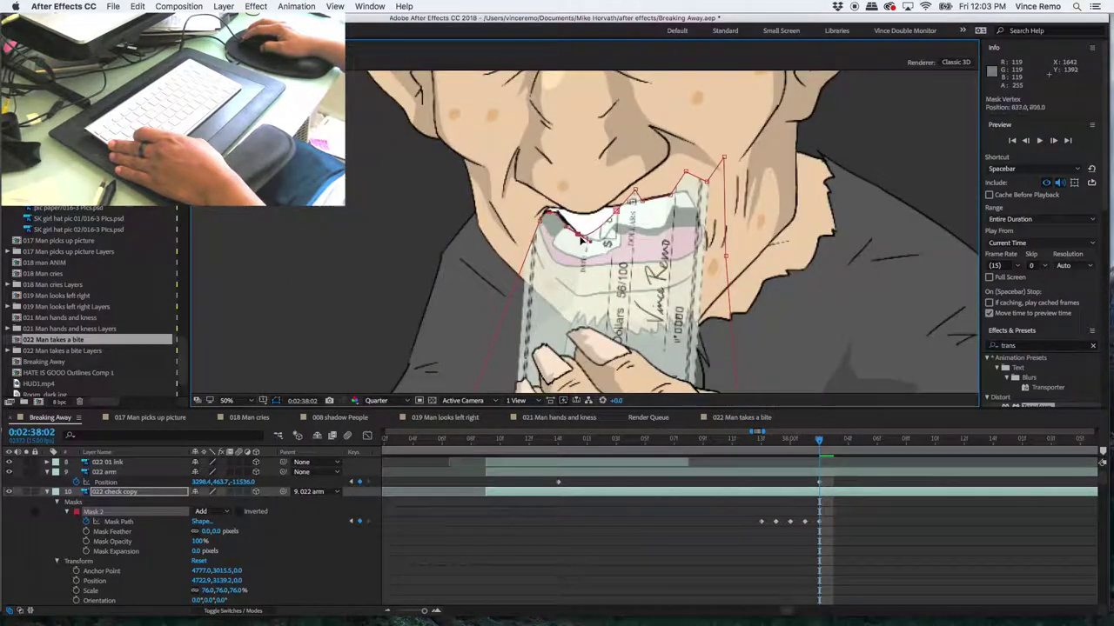
{"action": "left_click_drag", "start_coordinate": [685, 171], "coordinate": [663, 228]}
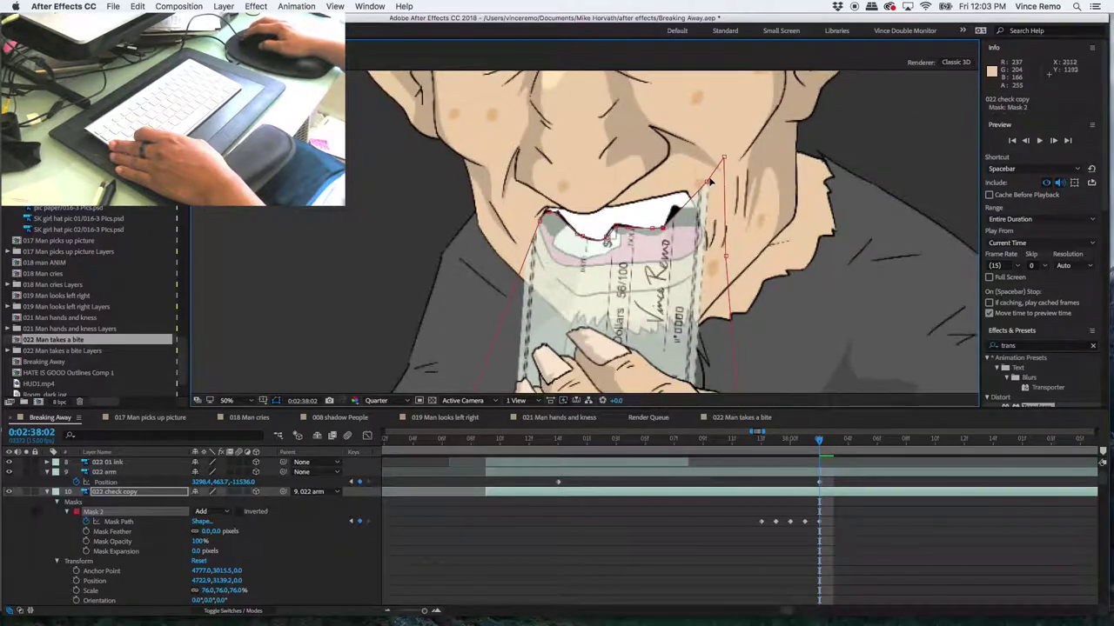
{"action": "left_click_drag", "start_coordinate": [701, 183], "coordinate": [672, 211]}
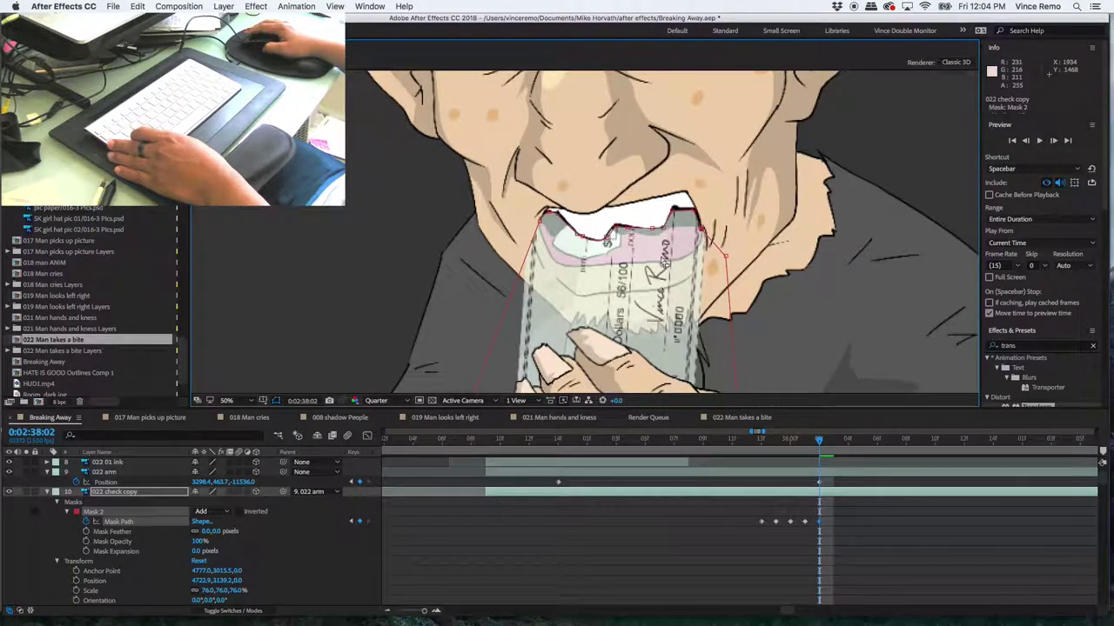
{"action": "scroll", "coordinate": [663, 261], "scroll_direction": "down", "scroll_amount": 2}
{"action": "scroll", "coordinate": [947, 472], "scroll_direction": "up", "scroll_amount": 3}
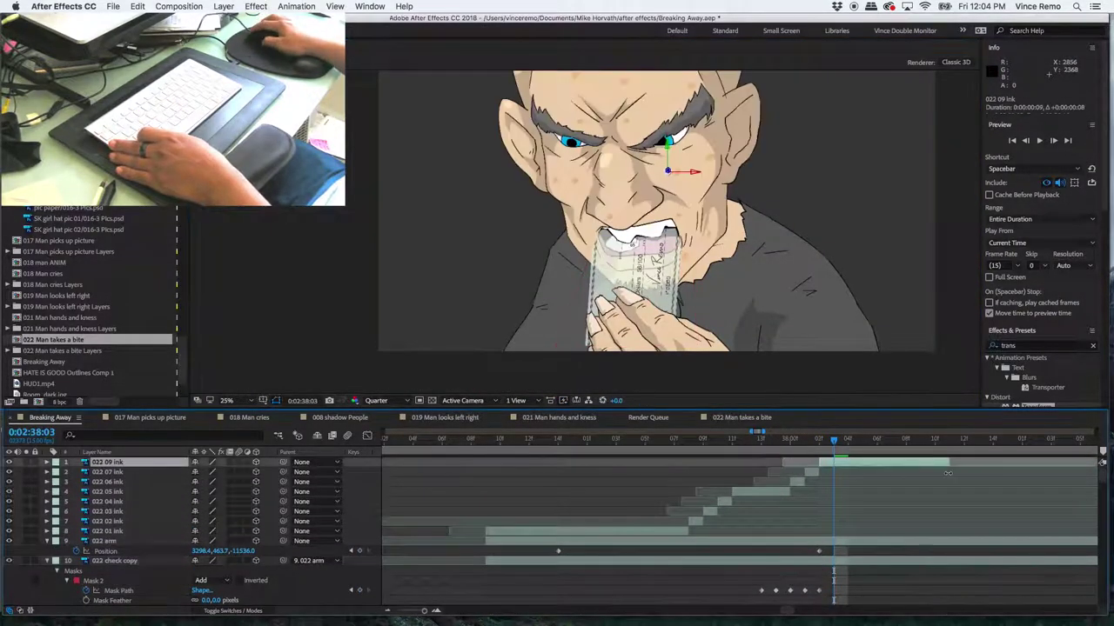
- At 0:02:38:04, add Room_dark.jpg to the composition and place it below the arm layer
{"action": "scroll", "coordinate": [879, 468], "scroll_direction": "up", "scroll_amount": 3}
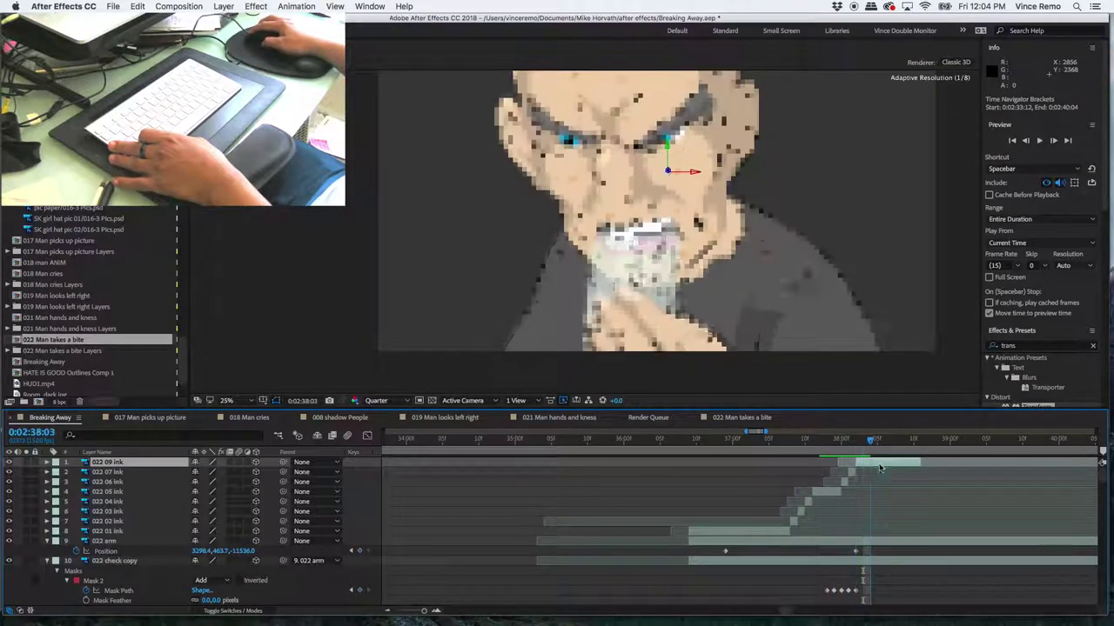
{"action": "key", "text": "Page_Down"}
{"action": "key", "text": "Page_Down"}
{"action": "key", "text": "Page_Down"}
{"action": "key", "text": "Page_Down"}
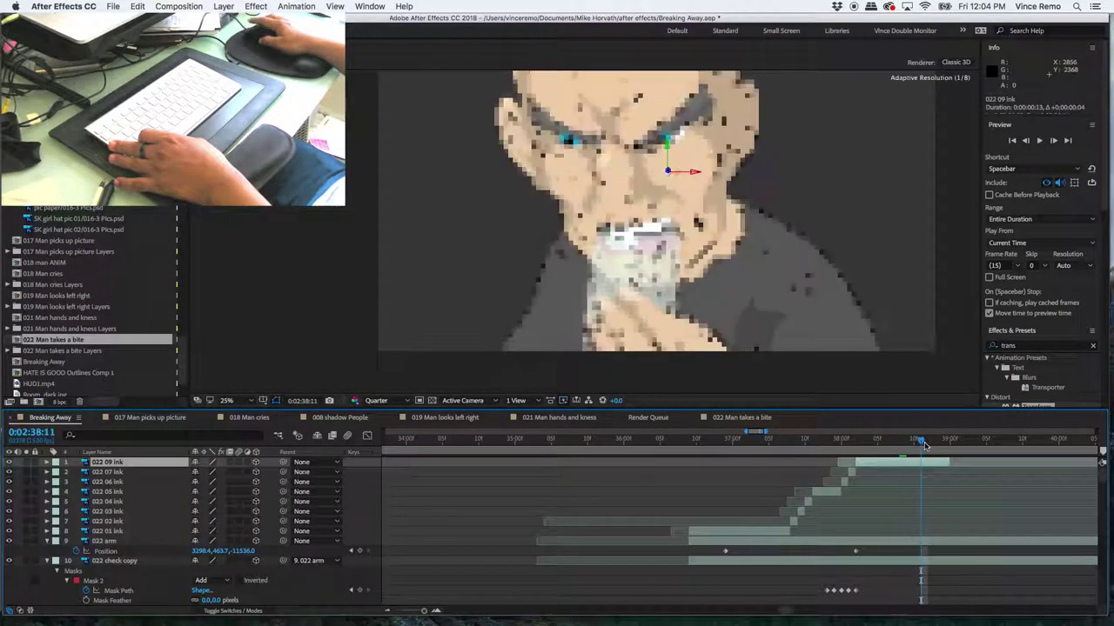
{"action": "scroll", "coordinate": [87, 331], "scroll_direction": "down", "scroll_amount": 2}
{"action": "left_click", "coordinate": [39, 353]}
{"action": "left_click_drag", "start_coordinate": [54, 359], "coordinate": [747, 122]}
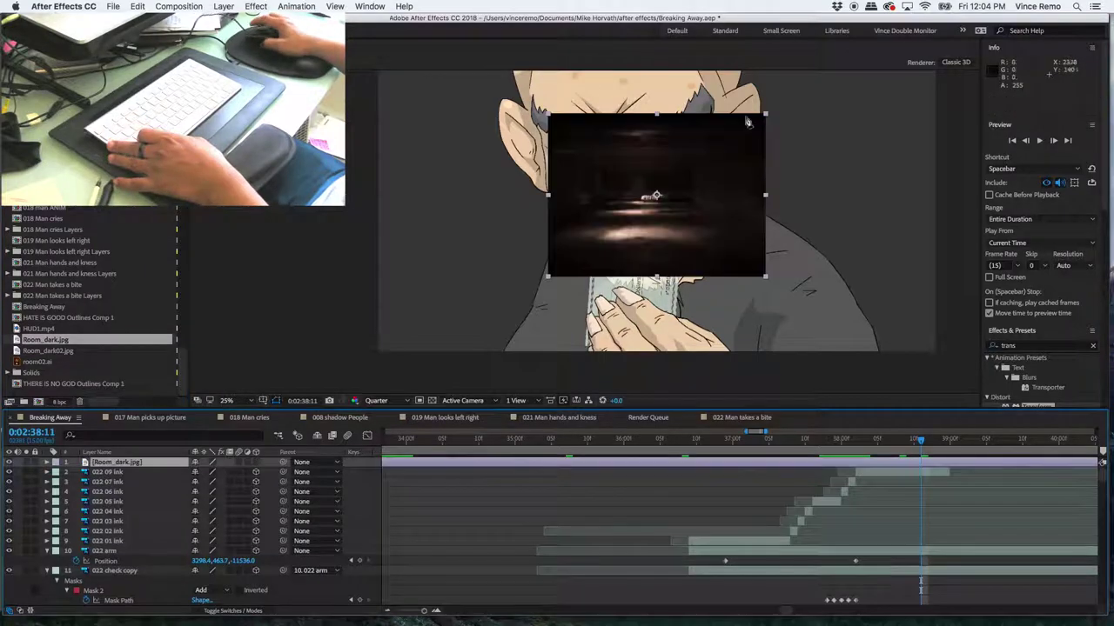
{"action": "left_click_drag", "start_coordinate": [113, 462], "coordinate": [113, 564]}
- Move Room_dark.jpg below the check and body layers and scale it to 286%
{"action": "left_click", "coordinate": [114, 541]}
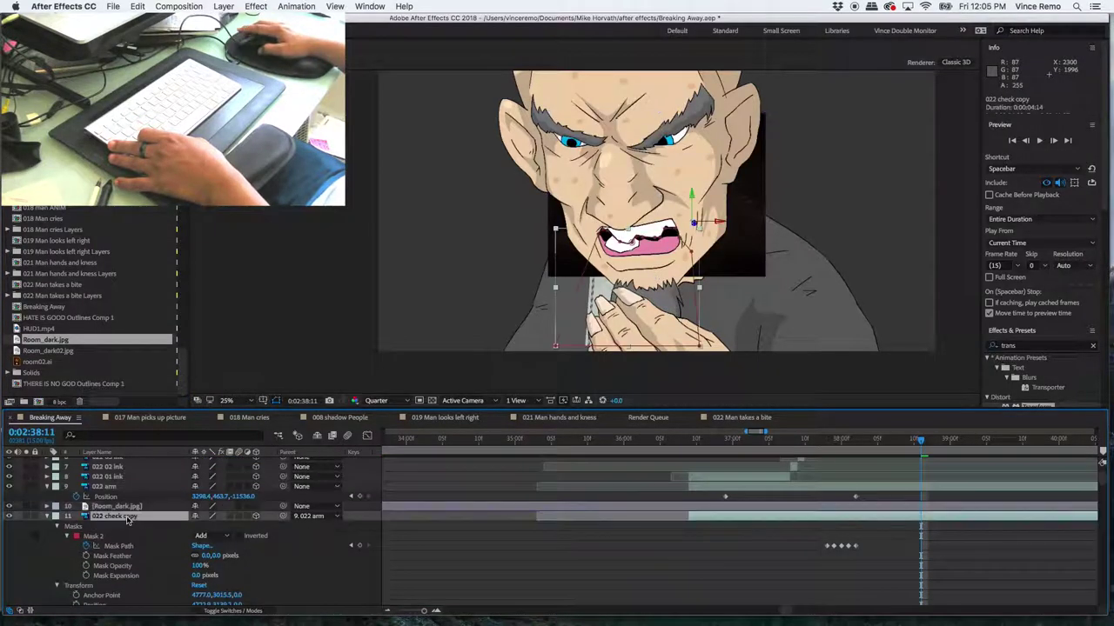
{"action": "left_click", "coordinate": [800, 531]}
{"action": "key", "text": "super+bracketleft"}
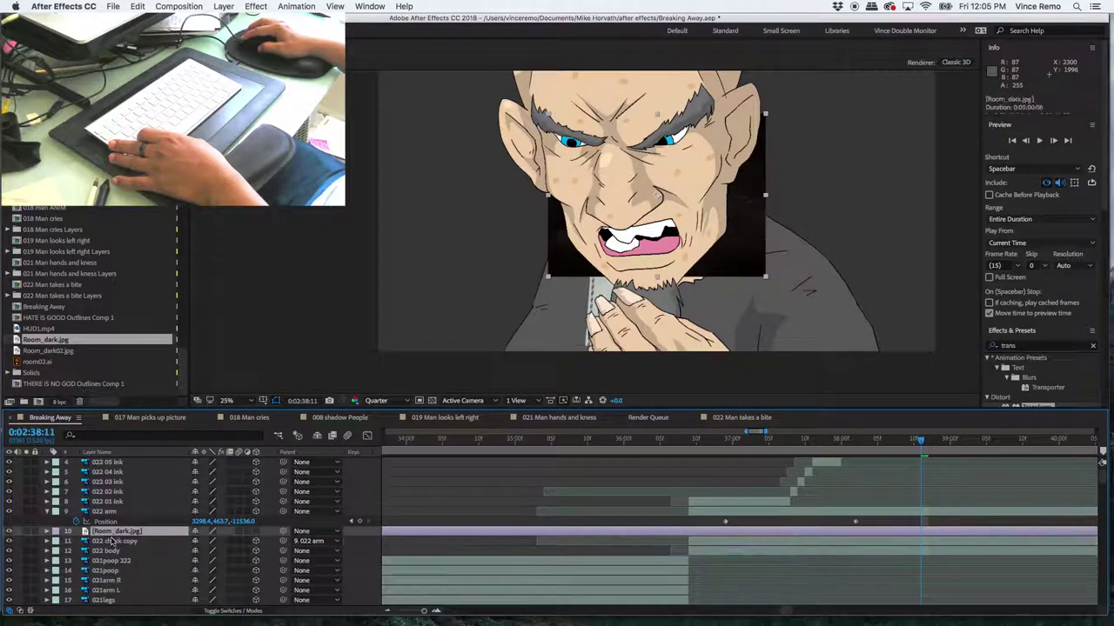
{"action": "key", "text": "super+bracketleft"}
{"action": "key", "text": "s"}
{"action": "left_click_drag", "start_coordinate": [220, 560], "coordinate": [330, 563]}
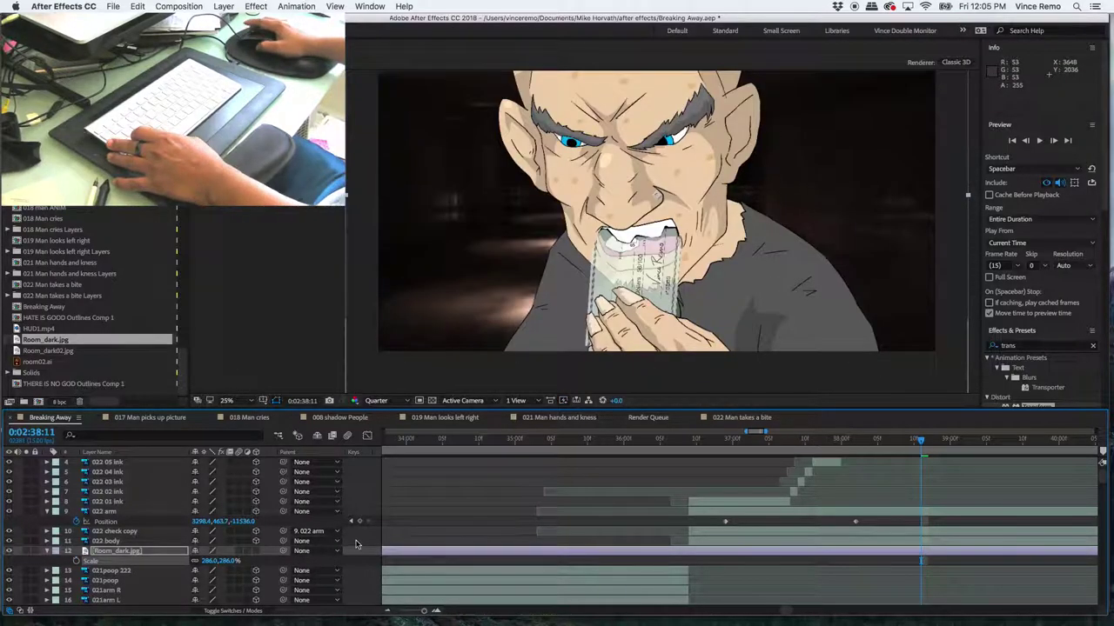
- Zoom the timeline out and switch to the 021 Man hands and kness composition
{"action": "scroll", "coordinate": [355, 544], "scroll_direction": "up", "scroll_amount": 3}
{"action": "key", "text": "minus"}
{"action": "left_click_drag", "start_coordinate": [703, 440], "coordinate": [499, 444]}
{"action": "left_click", "coordinate": [560, 418]}
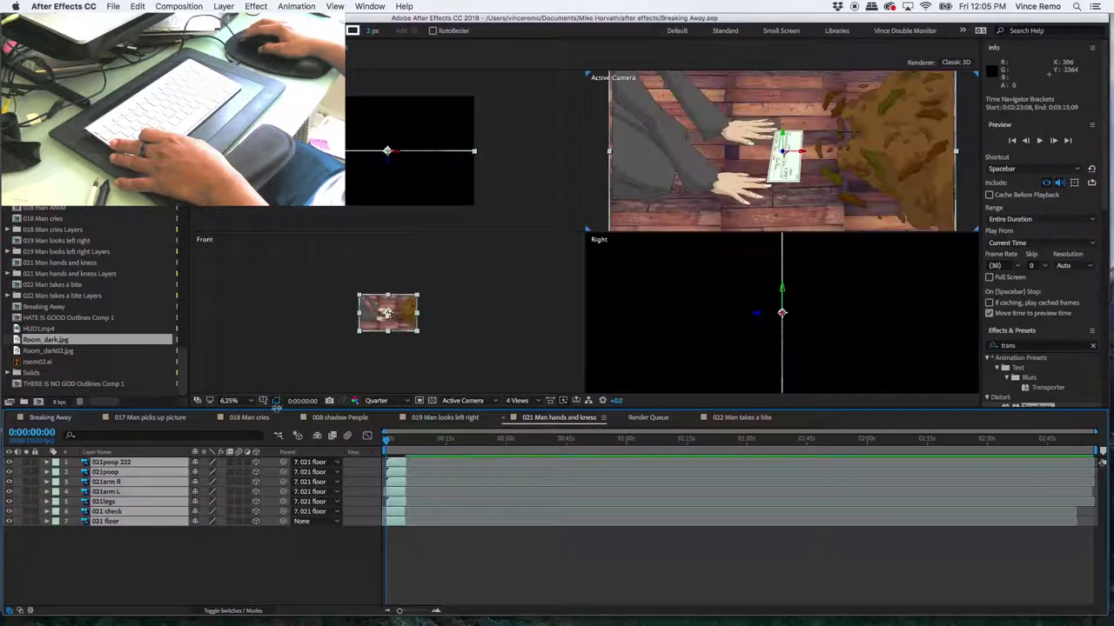
- In Breaking Away, move the five 018/008 layers to the top and start them at 0:02:36:09
{"action": "left_click", "coordinate": [51, 418]}
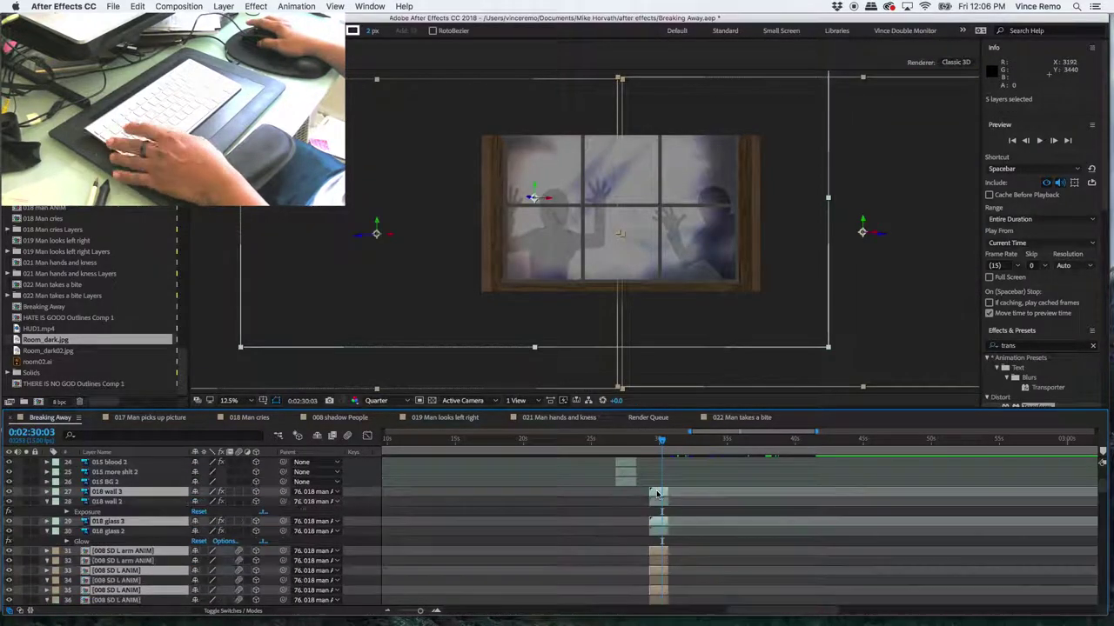
{"action": "key", "text": "ctrl+shift+bracketright"}
{"action": "key", "text": "equal"}
{"action": "key", "text": "equal"}
{"action": "mouse_move", "coordinate": [657, 493]}
{"action": "left_mouse_down"}
{"action": "mouse_move", "coordinate": [760, 505]}
{"action": "mouse_move", "coordinate": [676, 503]}
{"action": "left_mouse_up"}
{"action": "left_click", "coordinate": [516, 400]}
- Using 4 Views and the Top view, push the backdrop layers behind the man and reposition them
{"action": "left_click", "coordinate": [534, 448]}
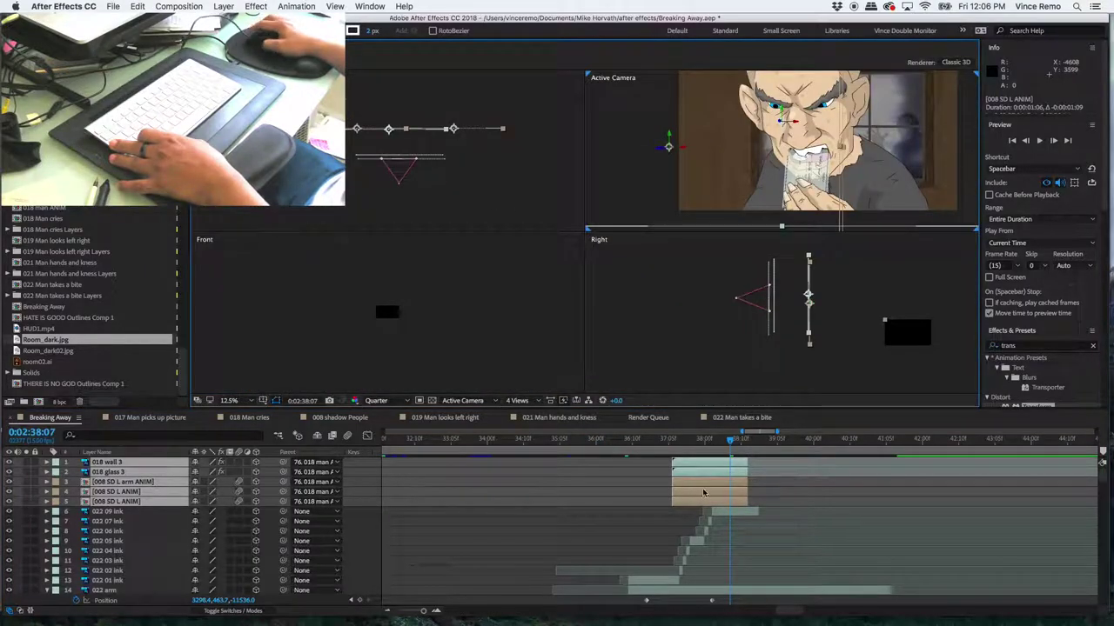
{"action": "left_click", "coordinate": [700, 142]}
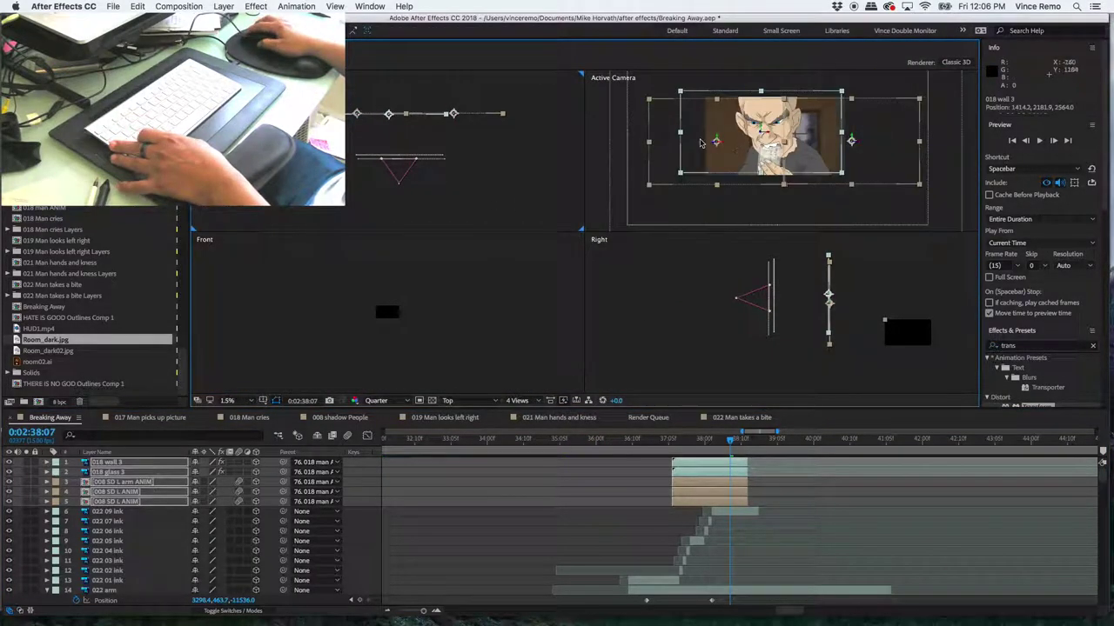
{"action": "left_click_drag", "start_coordinate": [390, 116], "coordinate": [394, 125]}
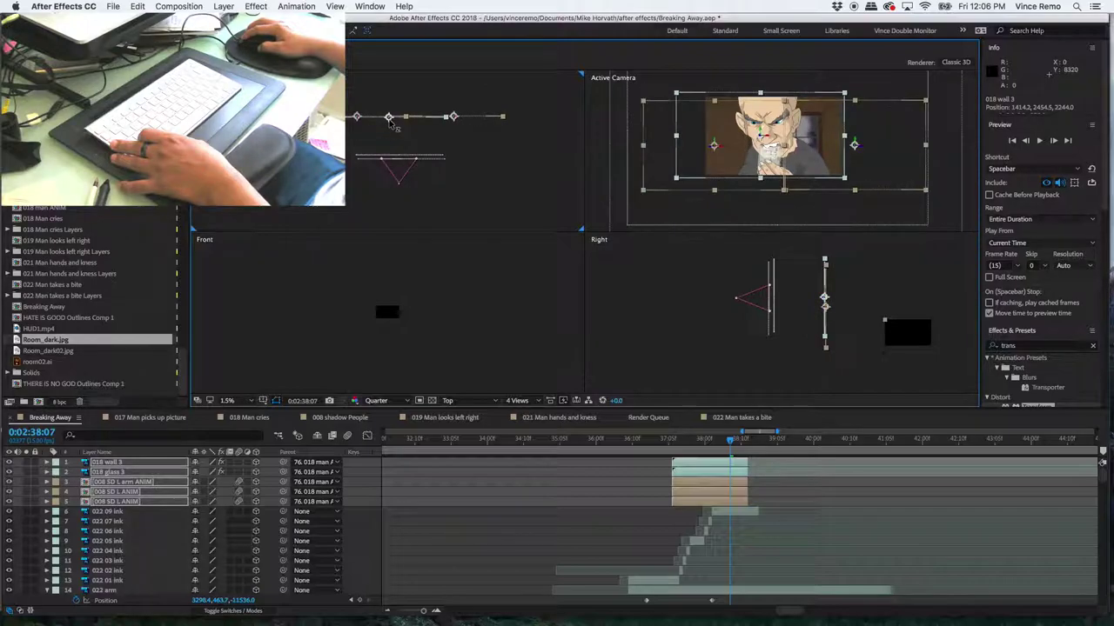
{"action": "left_click_drag", "start_coordinate": [757, 139], "coordinate": [737, 154]}
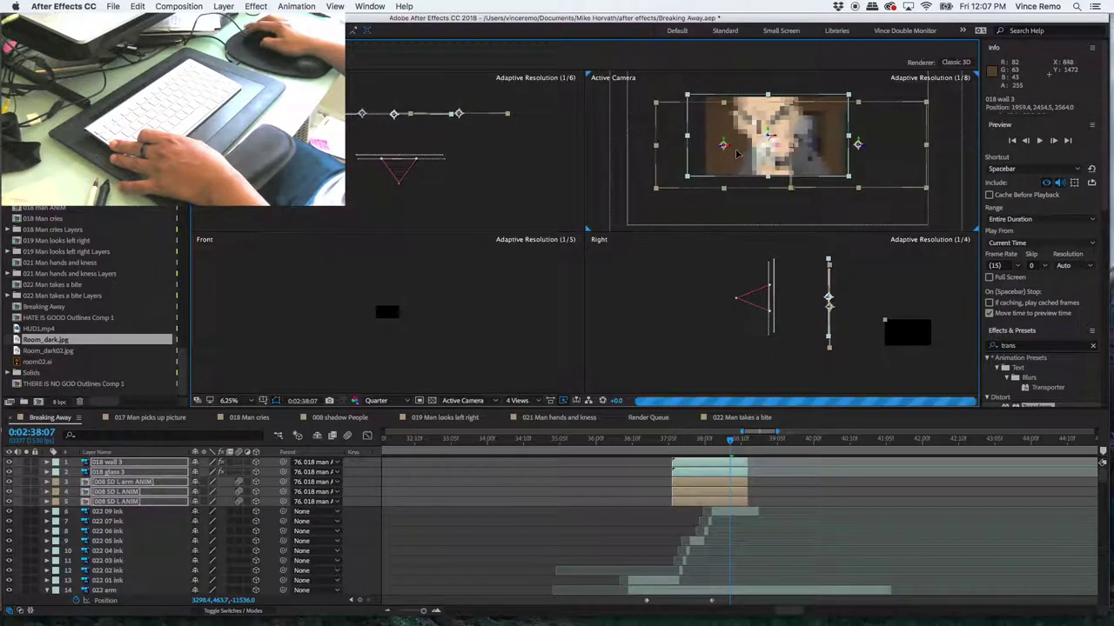
{"action": "left_click_drag", "start_coordinate": [685, 477], "coordinate": [643, 477]}
{"action": "key", "text": "i"}
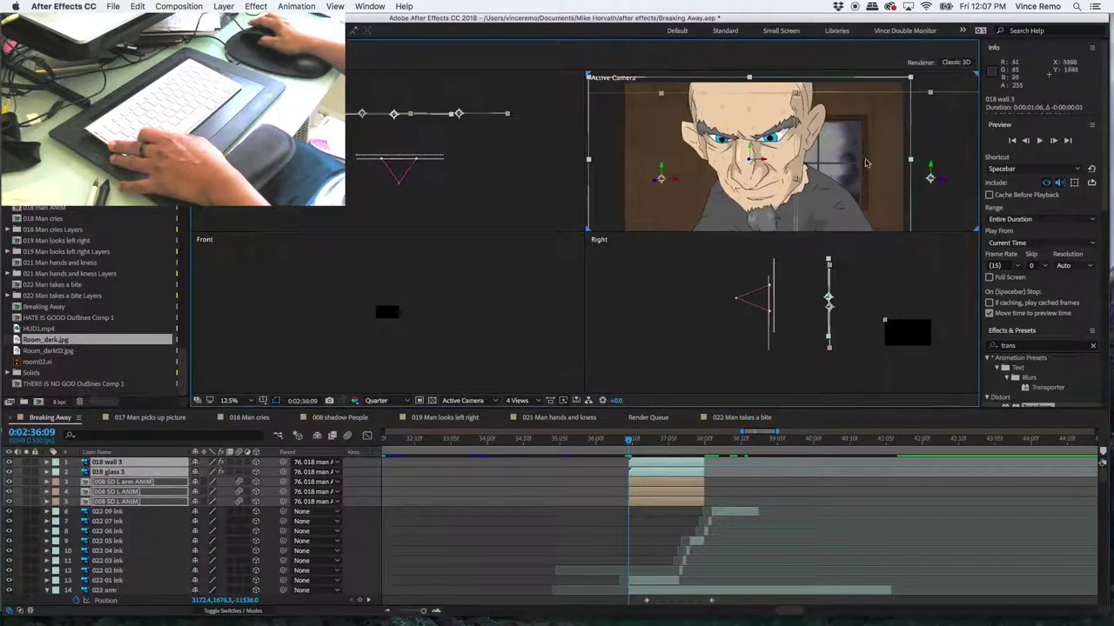
{"action": "key", "text": "comma"}
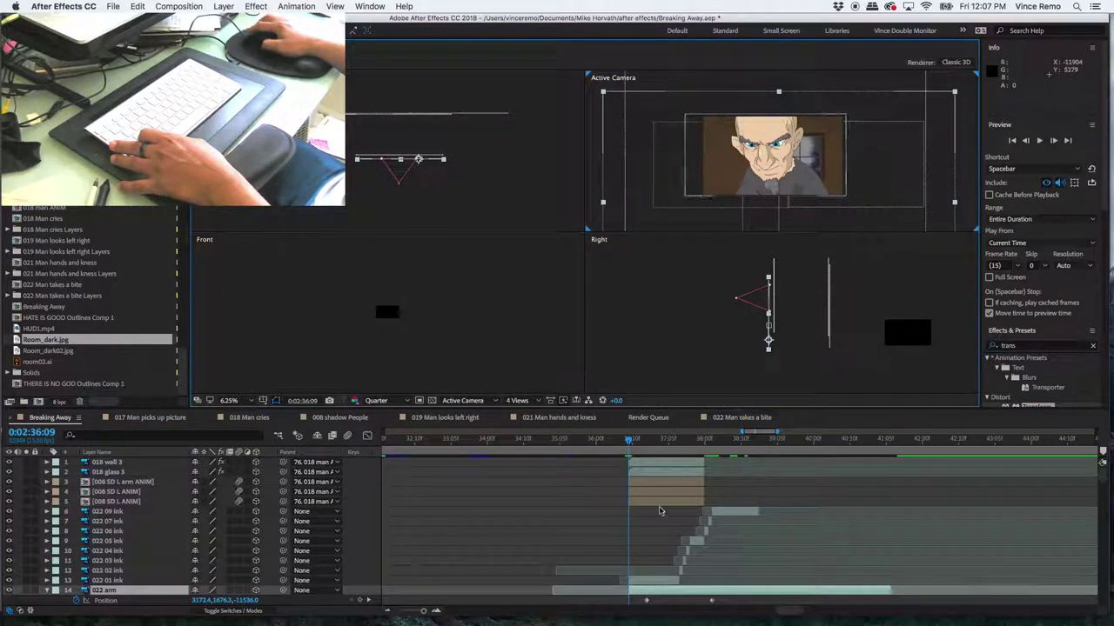
- Select only the 018 wall 3 layer and bring up the effects list
{"action": "left_click", "coordinate": [96, 462]}
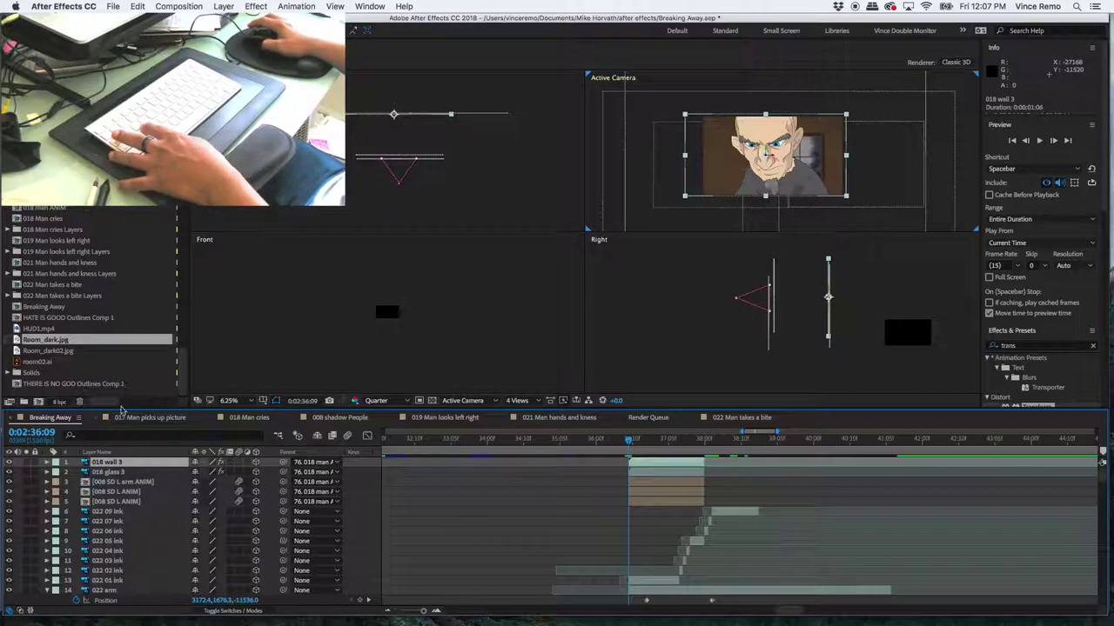
{"action": "left_click", "coordinate": [370, 6]}
{"action": "left_click", "coordinate": [400, 166]}
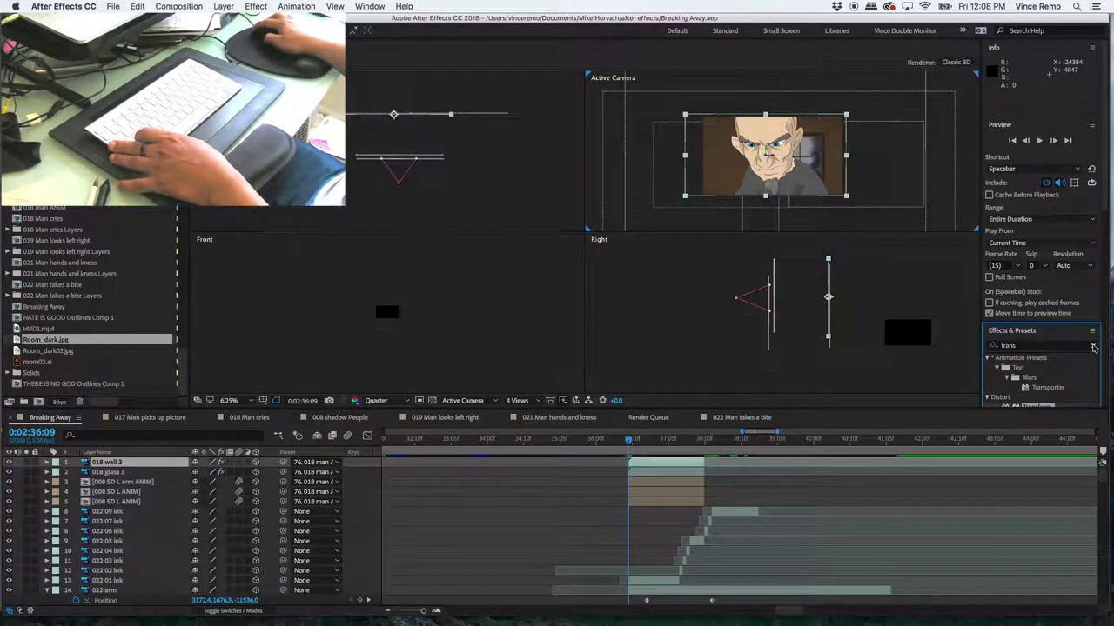
- Search Effects & Presets for 'blur' and return to a single zoomed-out camera view
{"action": "left_click", "coordinate": [1094, 347]}
{"action": "type", "text": "blur"}
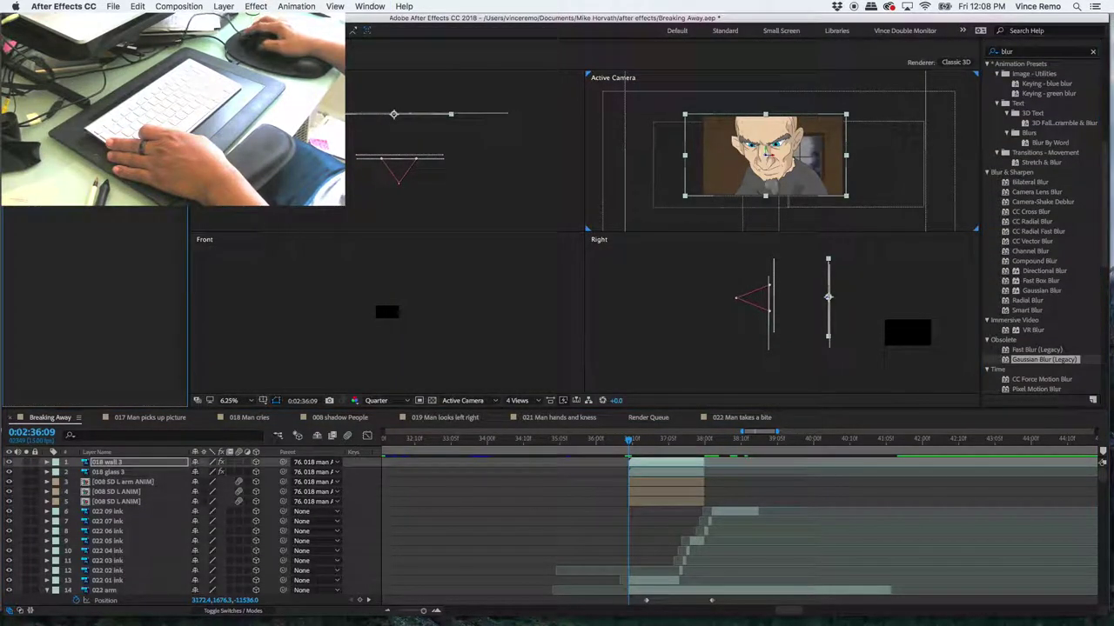
{"action": "key", "text": "ctrl+alt+shift+1"}
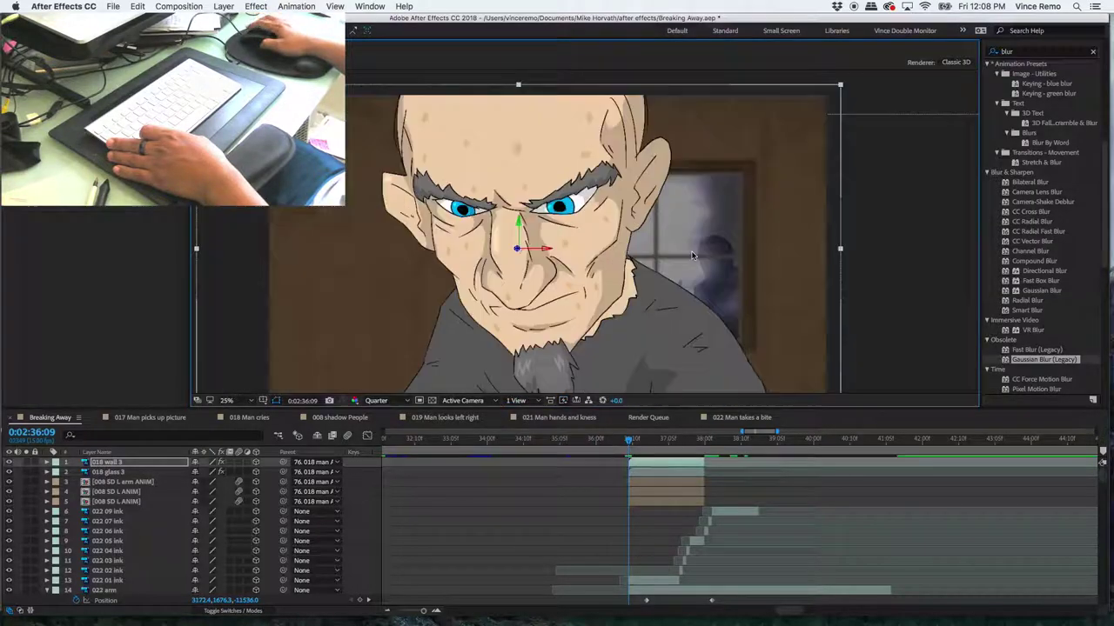
{"action": "key", "text": "comma"}
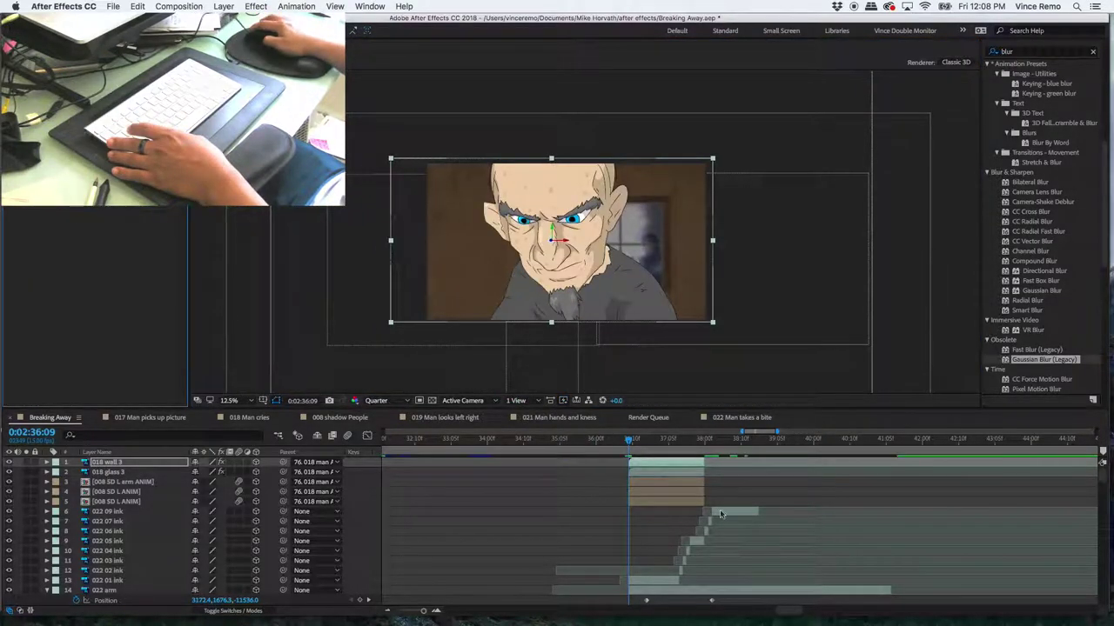
- Extend the five backdrop layers' out-points past 0:02:38 and preview from 0:02:37:06
{"action": "key", "text": "ctrl+Down"}
{"action": "key", "text": "ctrl+Down"}
{"action": "key", "text": "ctrl+Down"}
{"action": "key", "text": "ctrl+Down"}
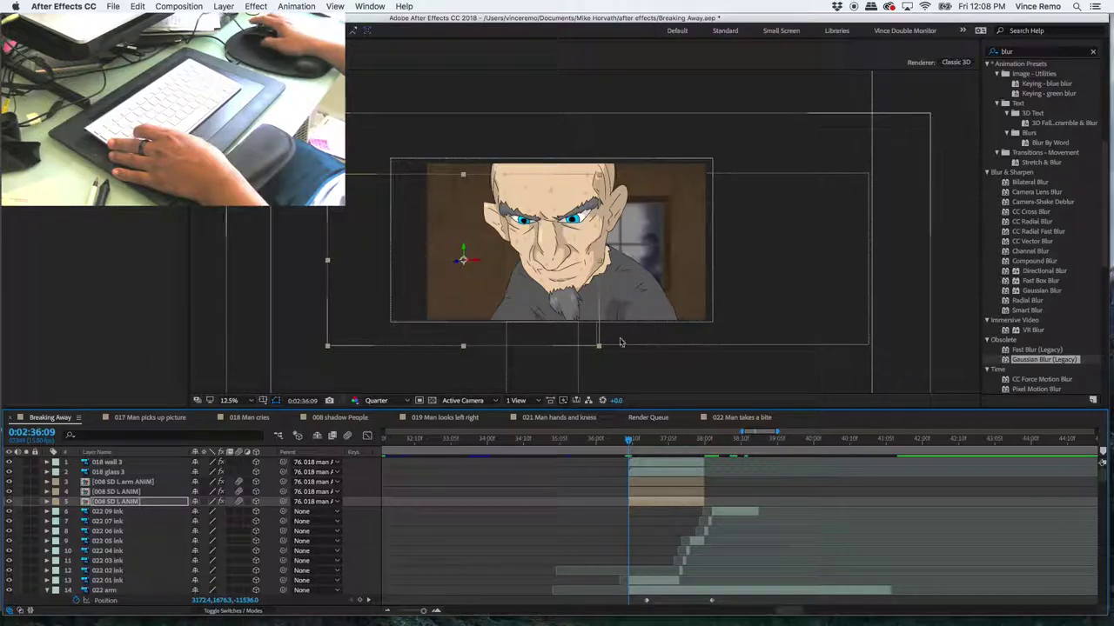
{"action": "left_click_drag", "start_coordinate": [655, 442], "coordinate": [671, 442]}
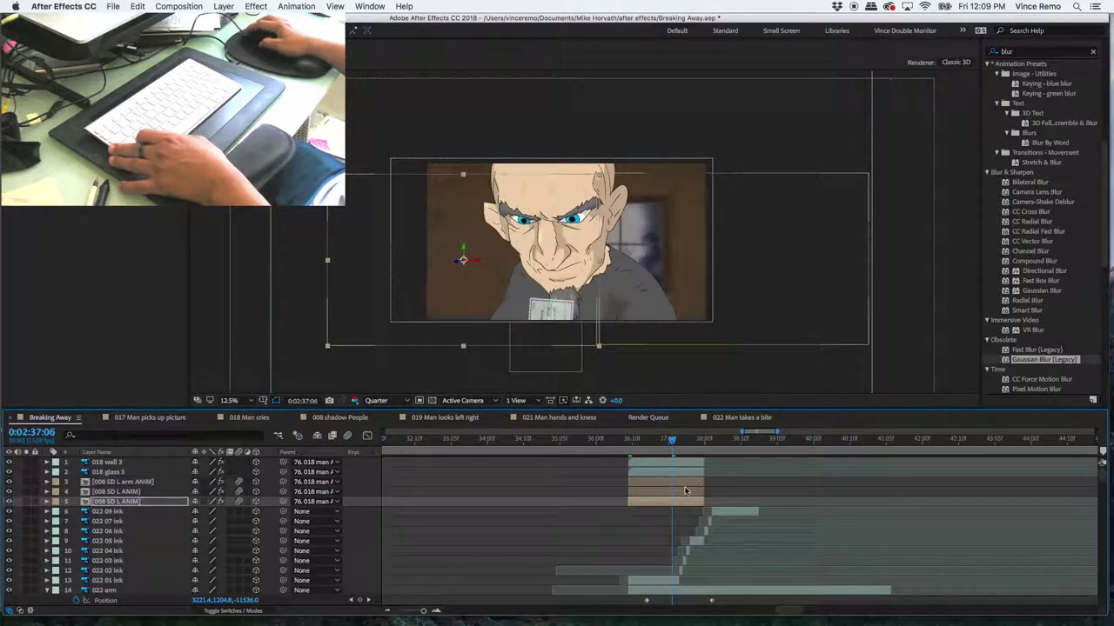
{"action": "left_click", "coordinate": [666, 462], "text": "shift"}
{"action": "left_click_drag", "start_coordinate": [703, 502], "coordinate": [757, 507]}
{"action": "key", "text": "space"}
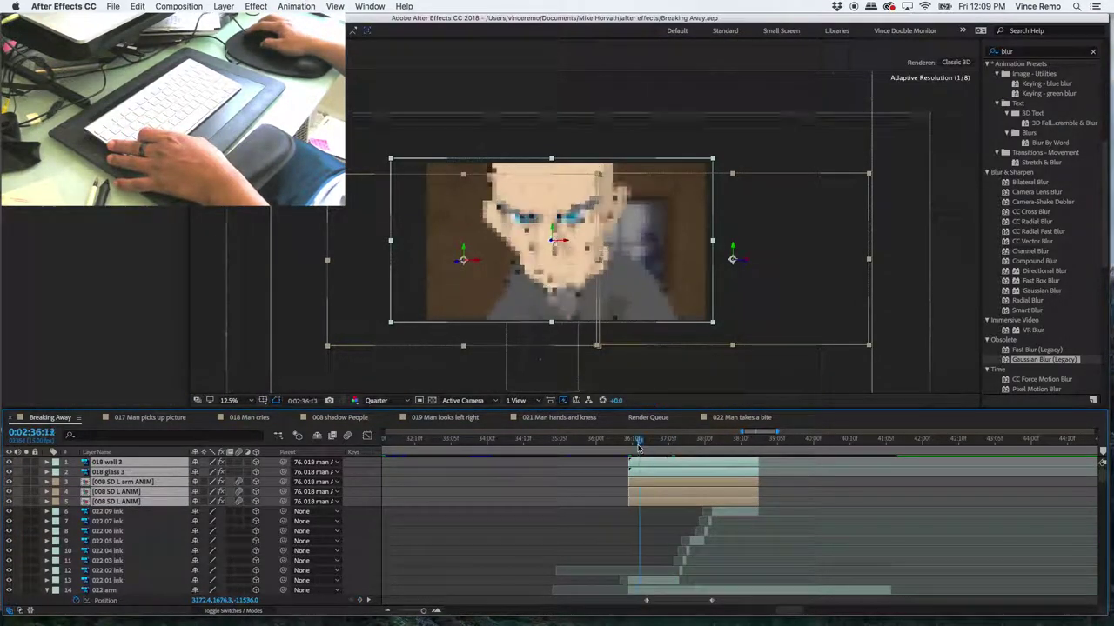
- Show the 022 check copy layer's Opacity and scrub forward to the bite frame
{"action": "scroll", "coordinate": [721, 520], "scroll_direction": "down", "scroll_amount": 2}
{"action": "scroll", "coordinate": [720, 519], "scroll_direction": "down", "scroll_amount": 2}
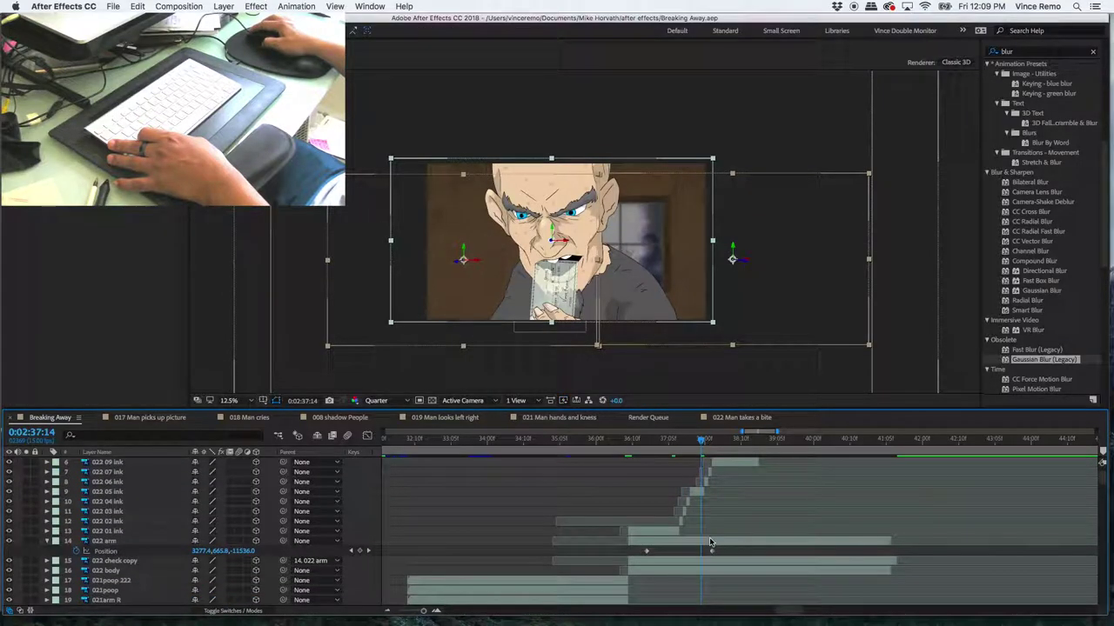
{"action": "left_click", "coordinate": [638, 562]}
{"action": "key", "text": "t"}
{"action": "left_click_drag", "start_coordinate": [701, 440], "coordinate": [726, 442]}
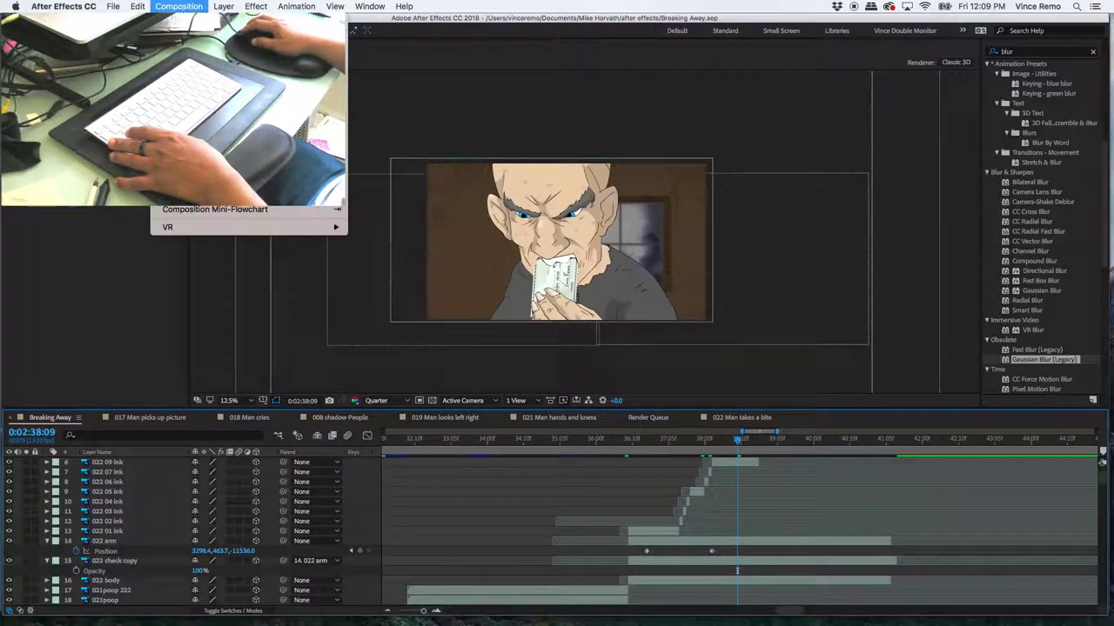
- Queue Breaking Away as test05.mov with Best Settings and a custom span 0:02:00:09–0:02:38:09
{"action": "left_click", "coordinate": [218, 96]}
{"action": "left_click", "coordinate": [65, 418]}
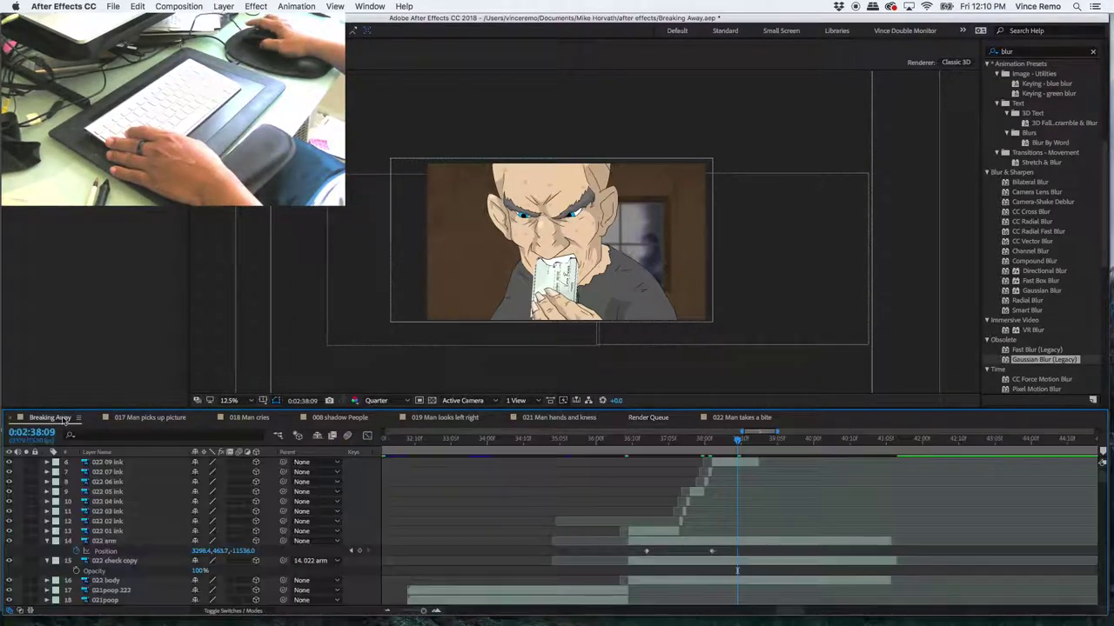
{"action": "left_click", "coordinate": [369, 7]}
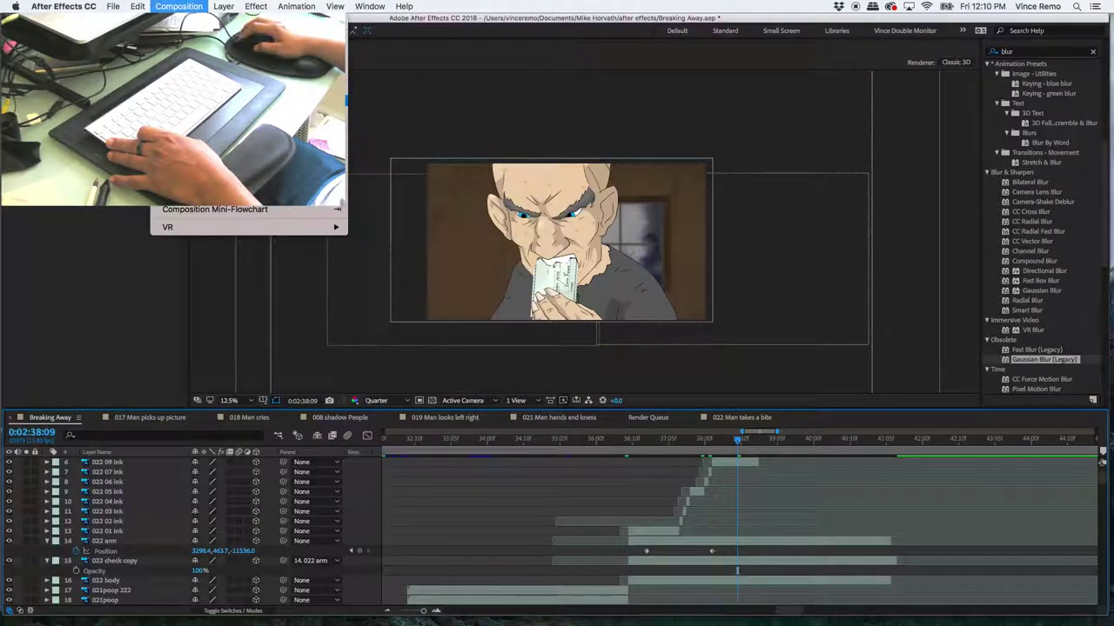
{"action": "key", "text": "super+m"}
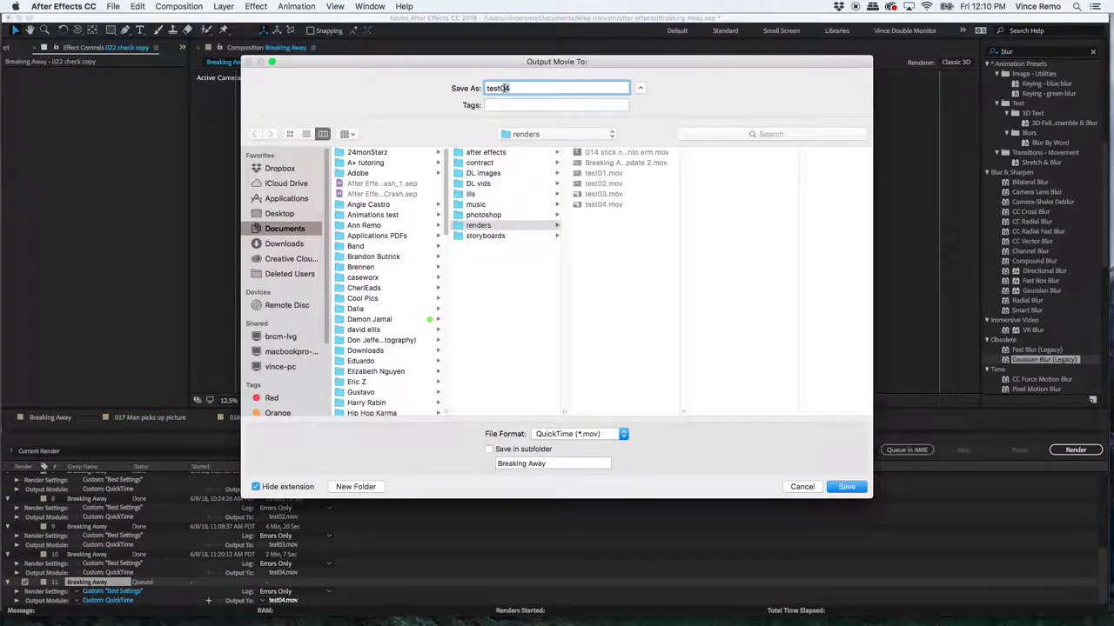
{"action": "key", "text": "Return"}
{"action": "left_click", "coordinate": [111, 591]}
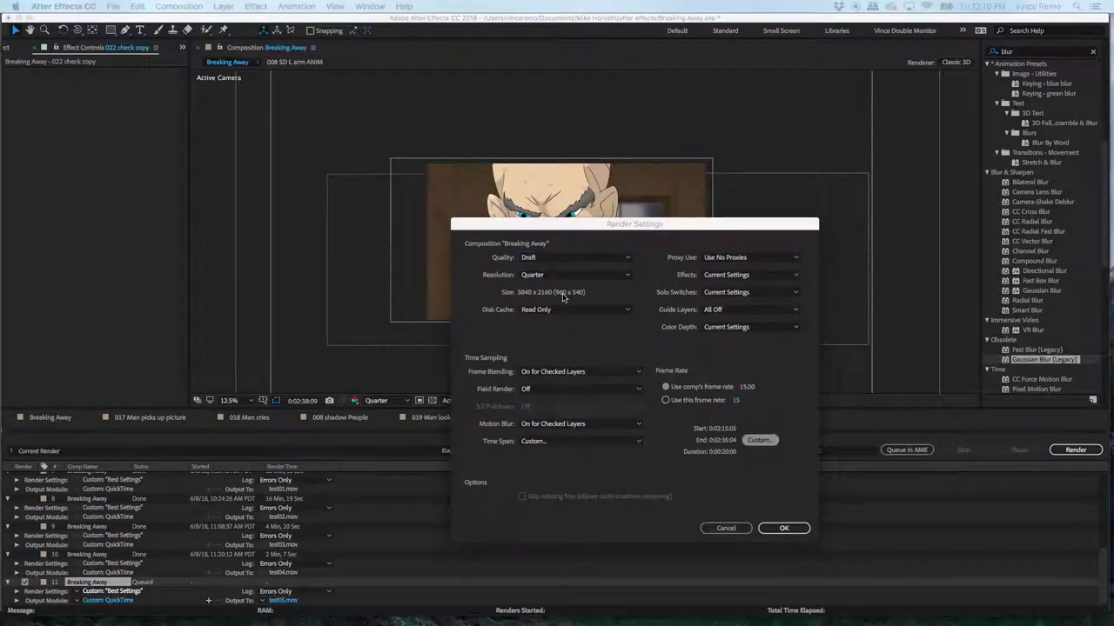
{"action": "left_click", "coordinate": [758, 440]}
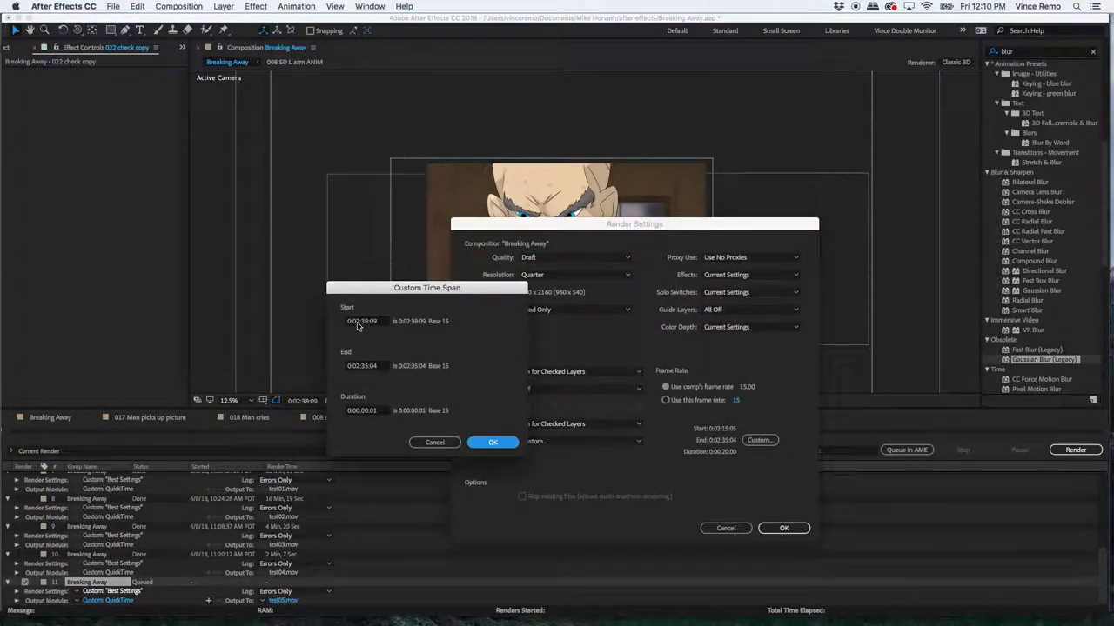
{"action": "key", "text": "Return"}
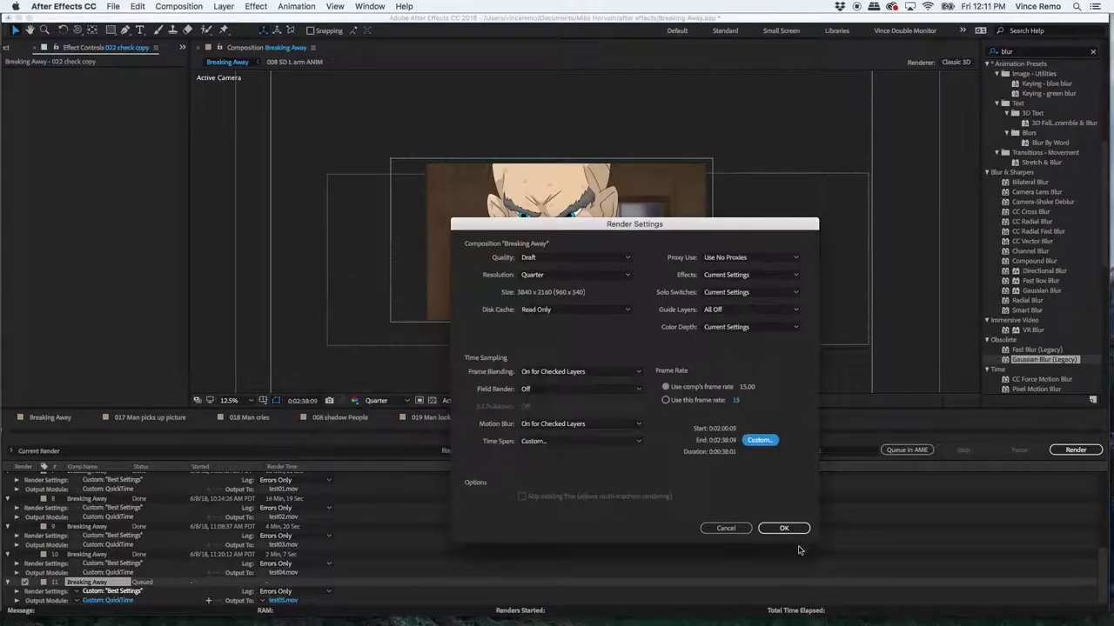
- Confirm the Render Settings with OK
{"action": "left_click", "coordinate": [786, 529]}
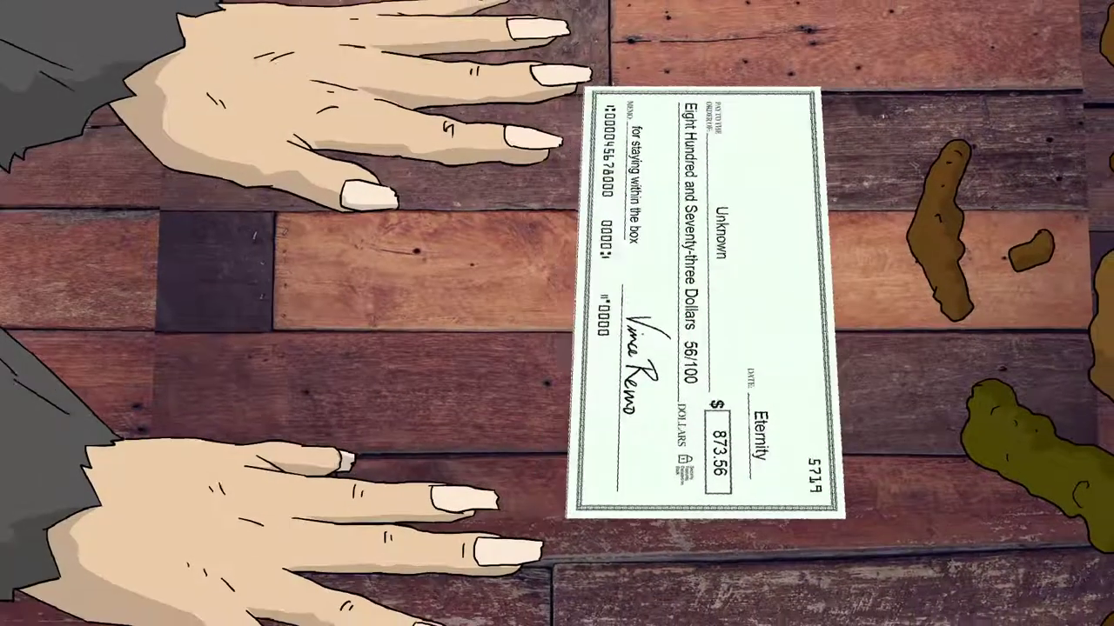